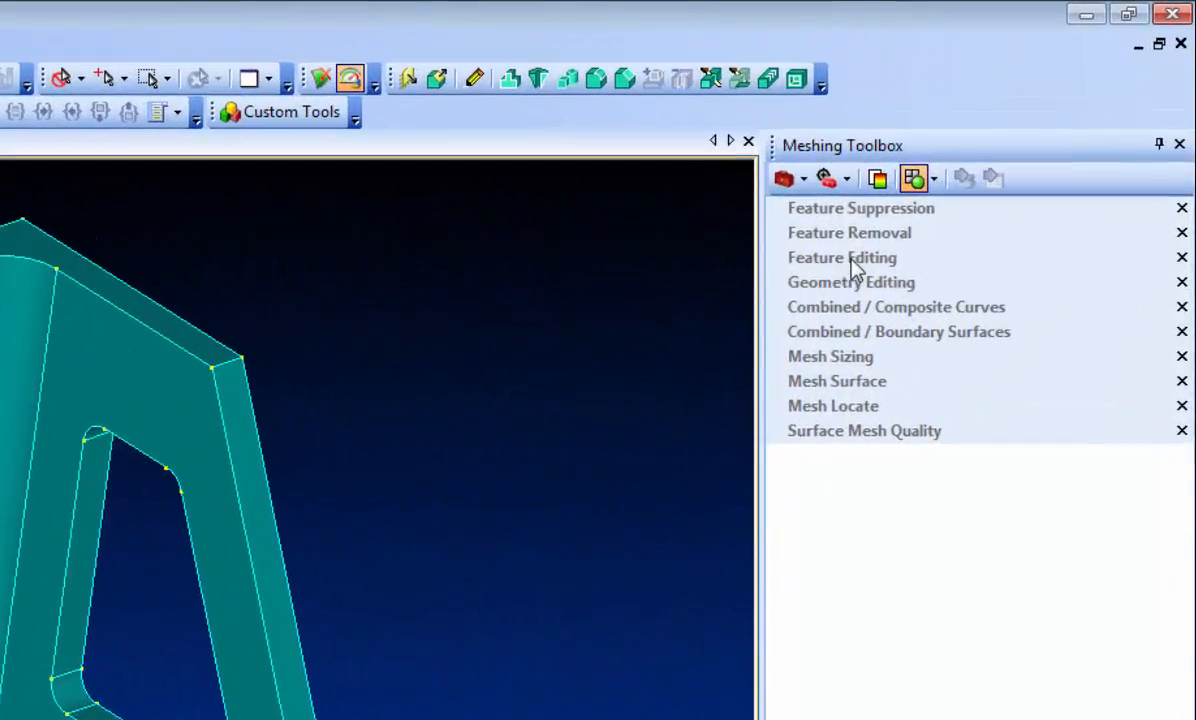
Step: Set Feature Editing to select by Surface with the Edit operation and a value of .1, and start picking surfaces
left_click(853, 260)
left_click(1012, 315)
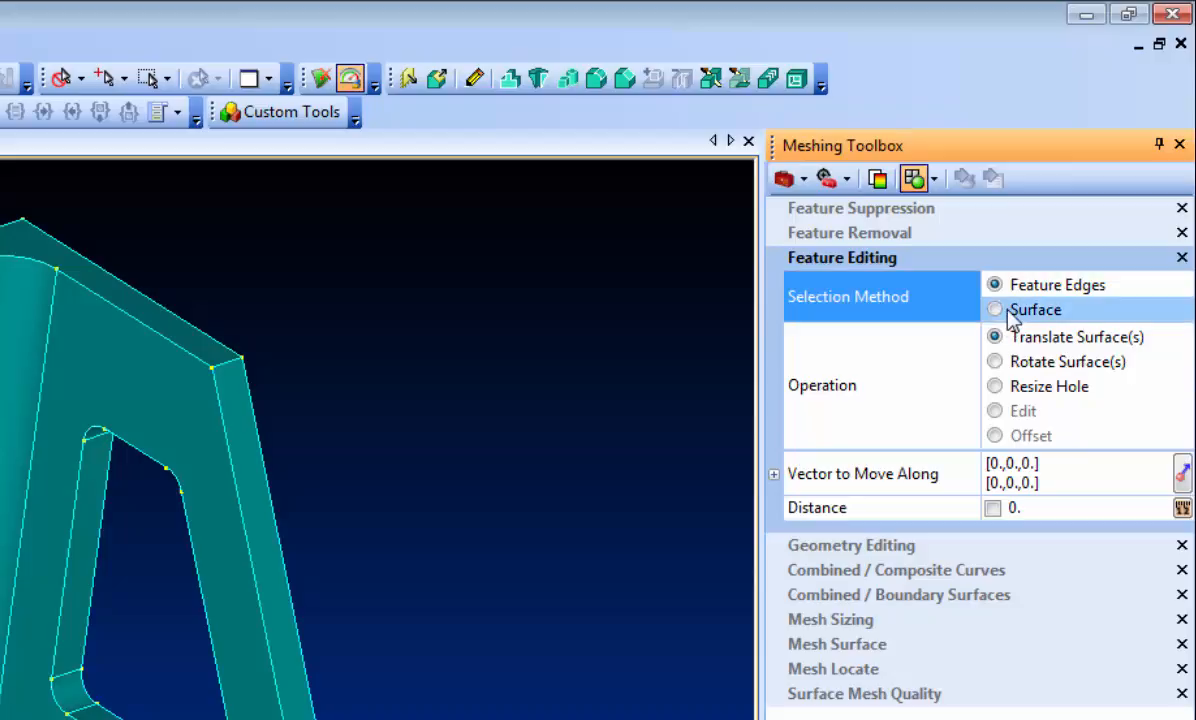
left_click(1016, 411)
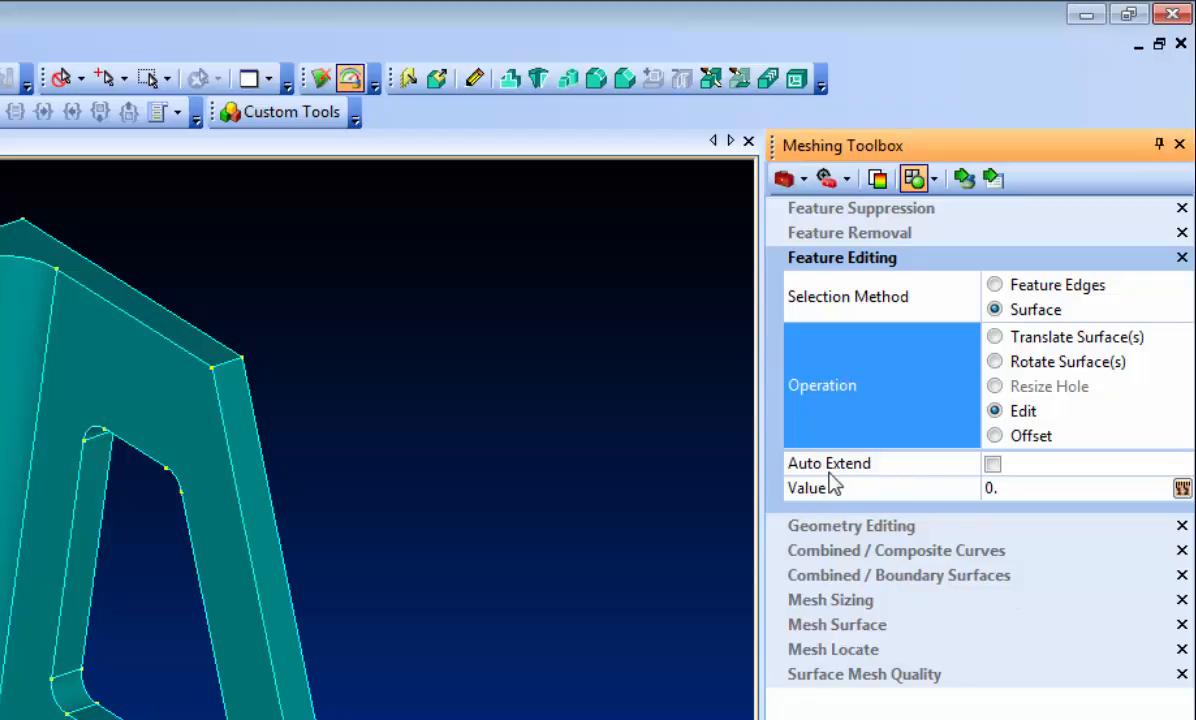
double_click(1020, 489)
type(".")
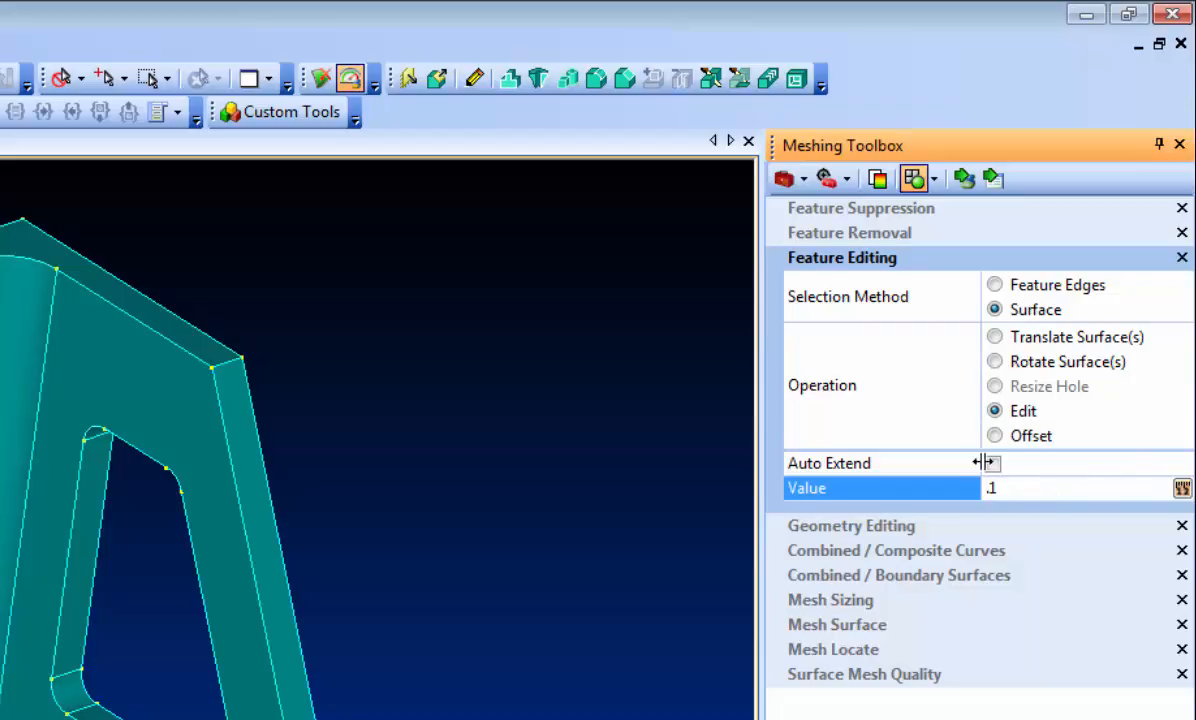
left_click(963, 179)
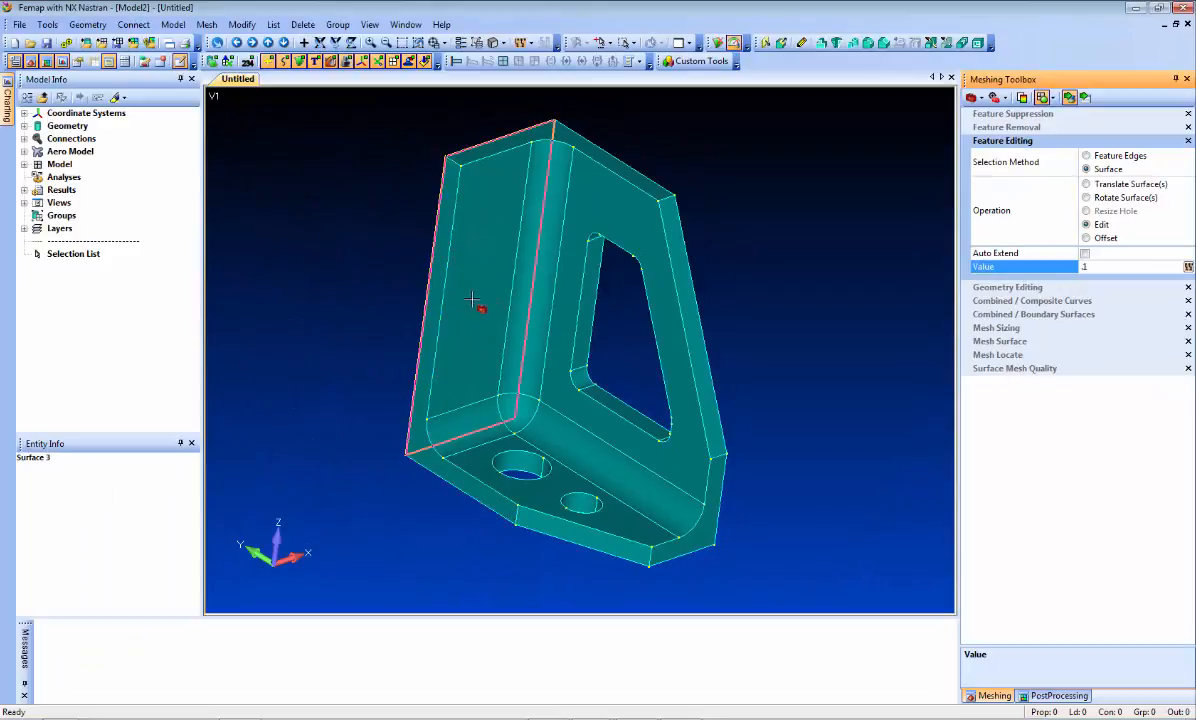
Step: Try the .1 edit on the tall side wall's inner face without Auto Extend, and undo it
right_click(492, 333)
left_click(515, 524)
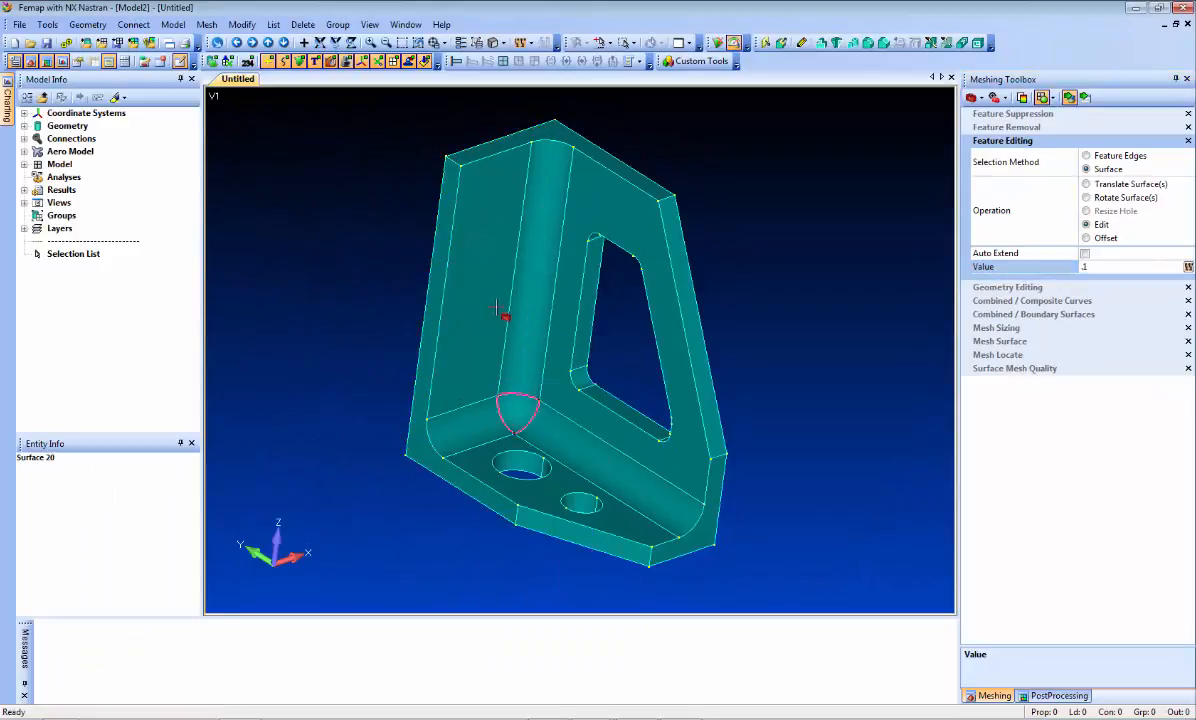
middle_click_drag(478, 300, 350, 298)
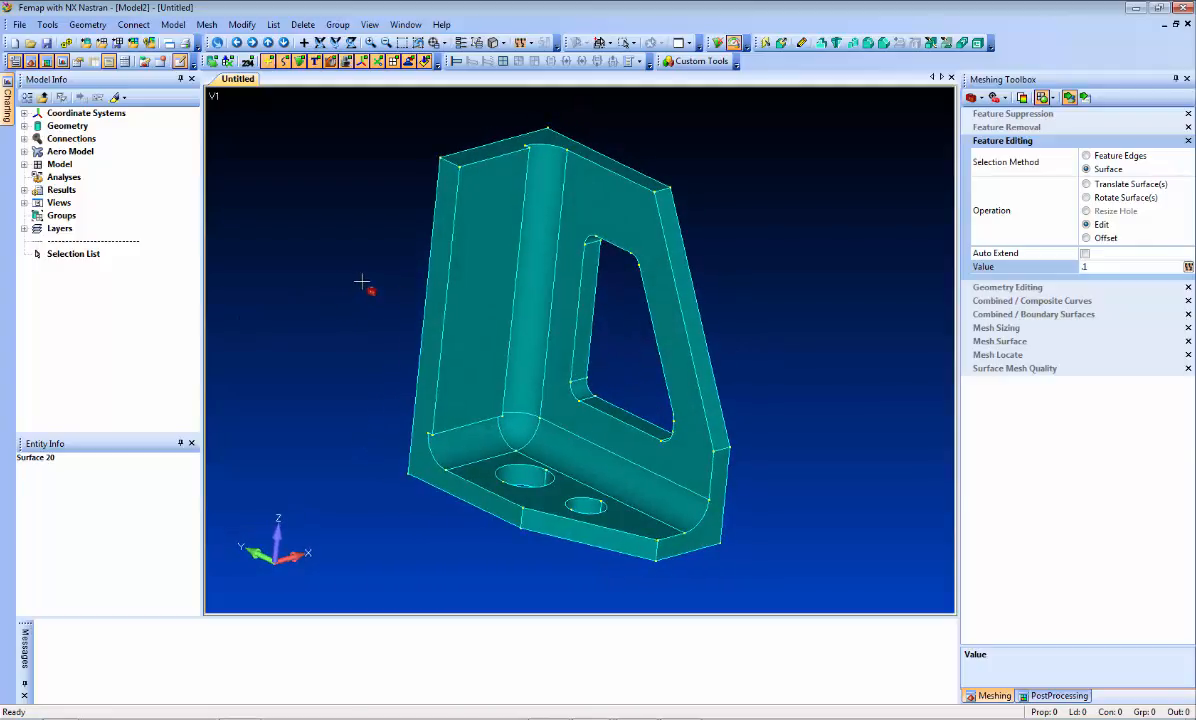
key("ctrl+z")
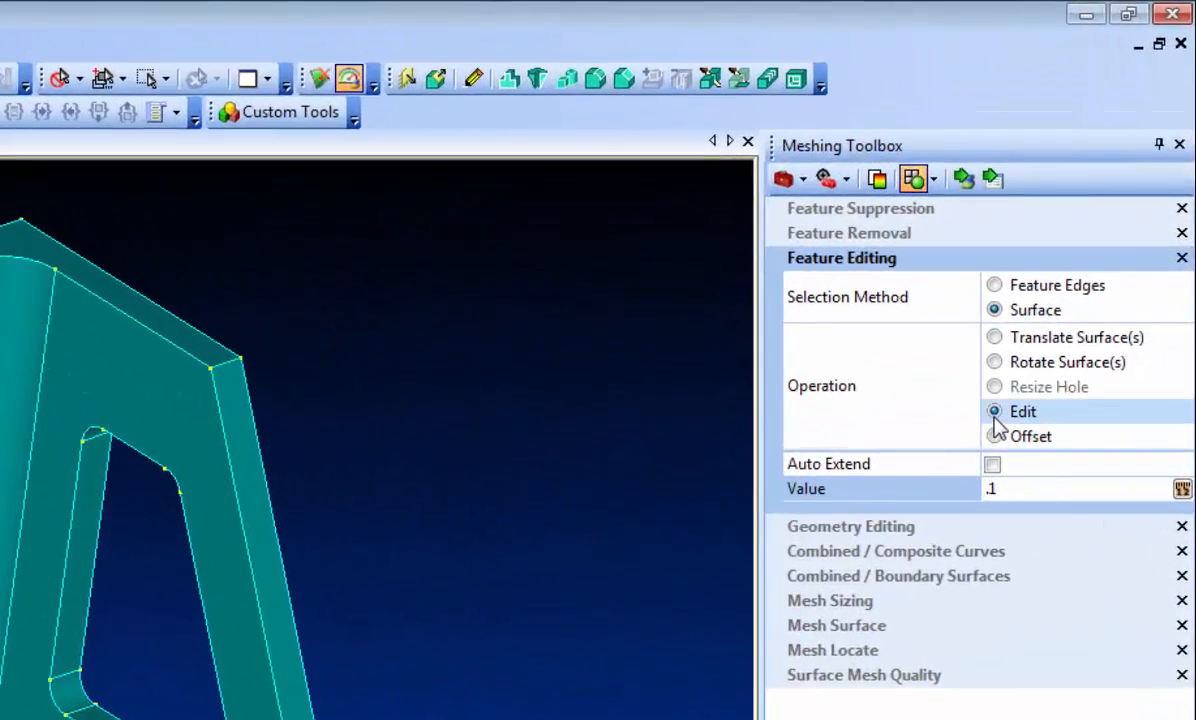
Step: Enable Auto Extend, try the .1 edit on the side wall's inner face, and undo it
left_click(992, 464)
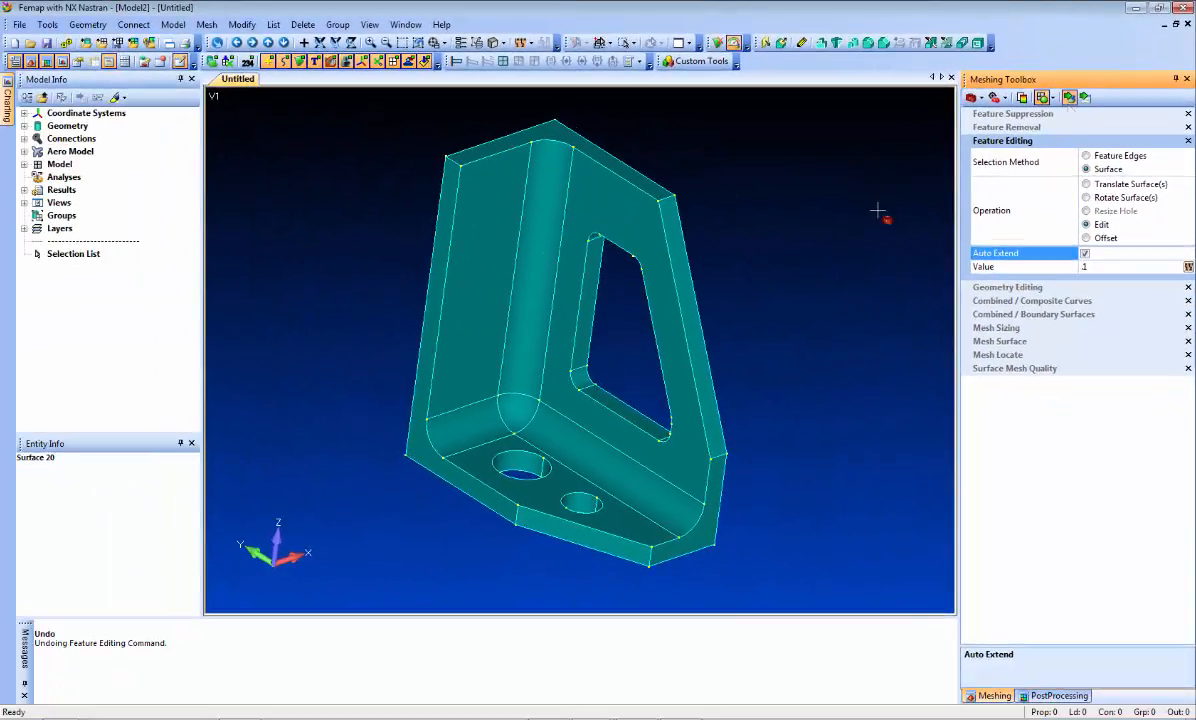
left_click(481, 301)
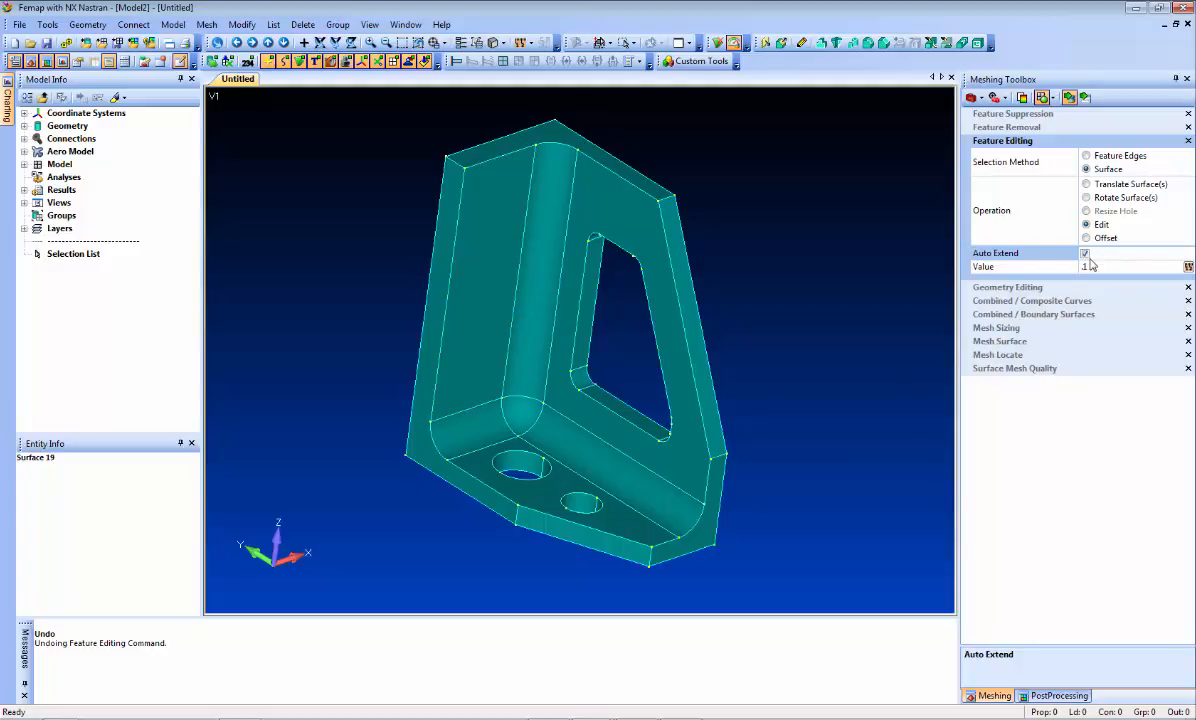
key("ctrl+z")
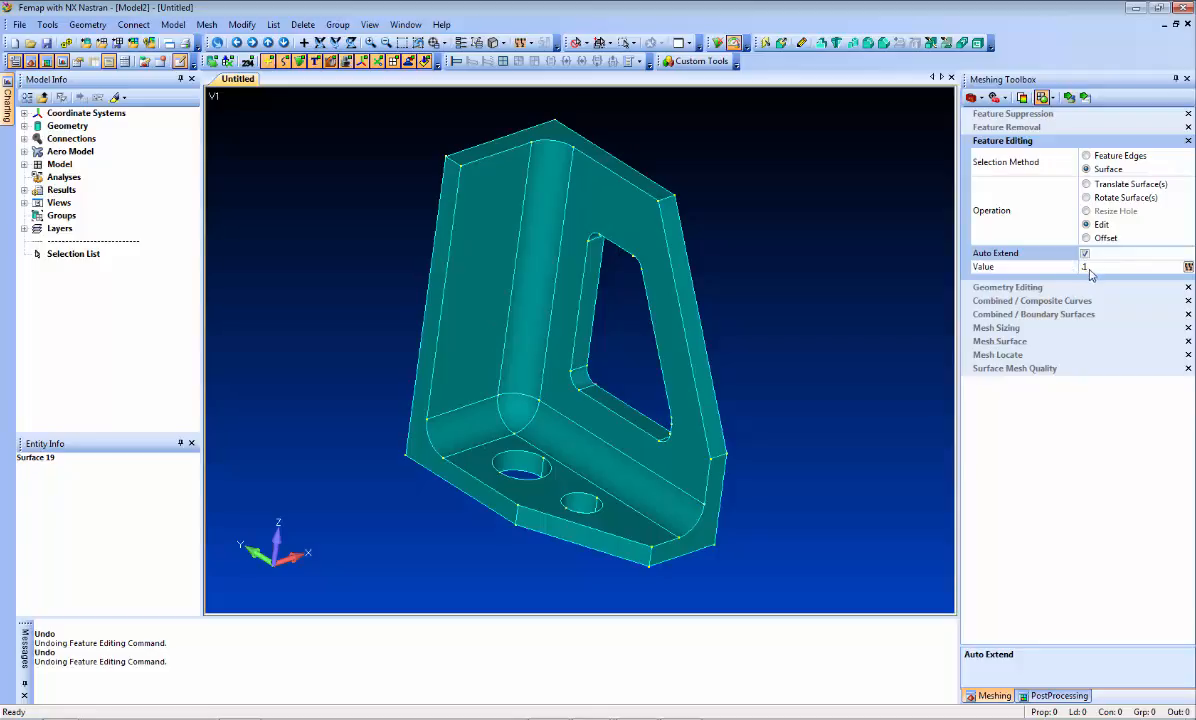
Step: With the value at 0 and Auto Extend off, try a 0.3 radius on one surface of the larger base hole, and undo it
left_click(1097, 267)
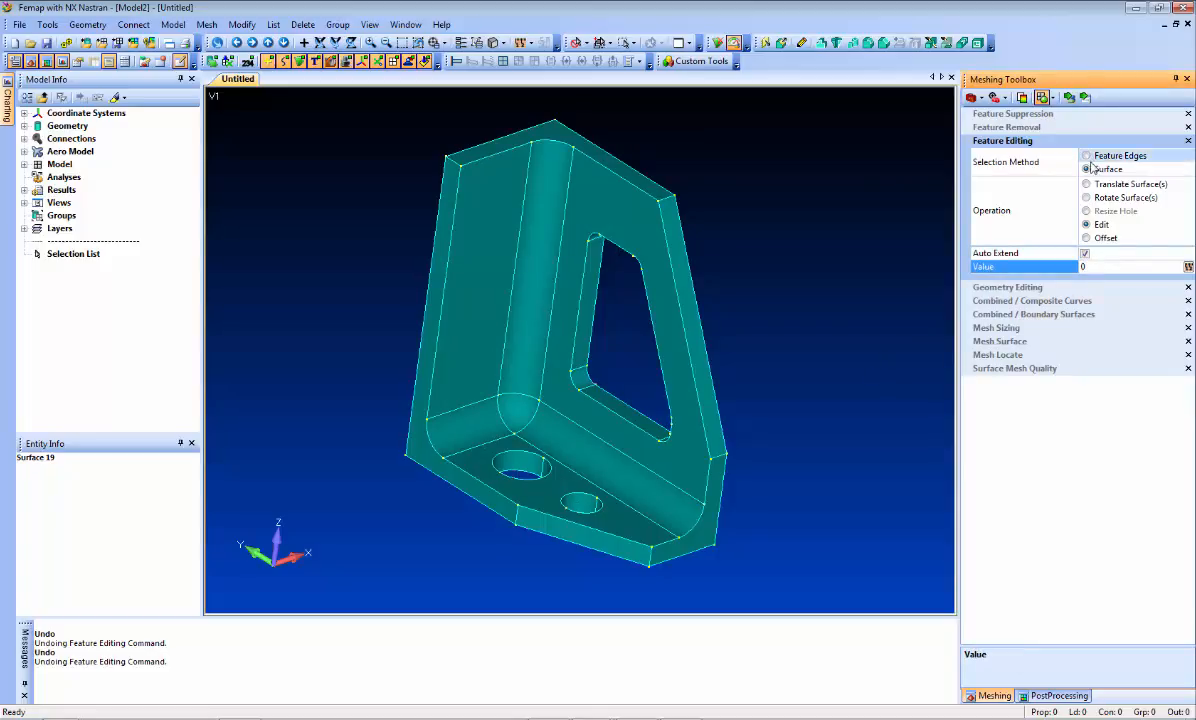
left_click(1090, 255)
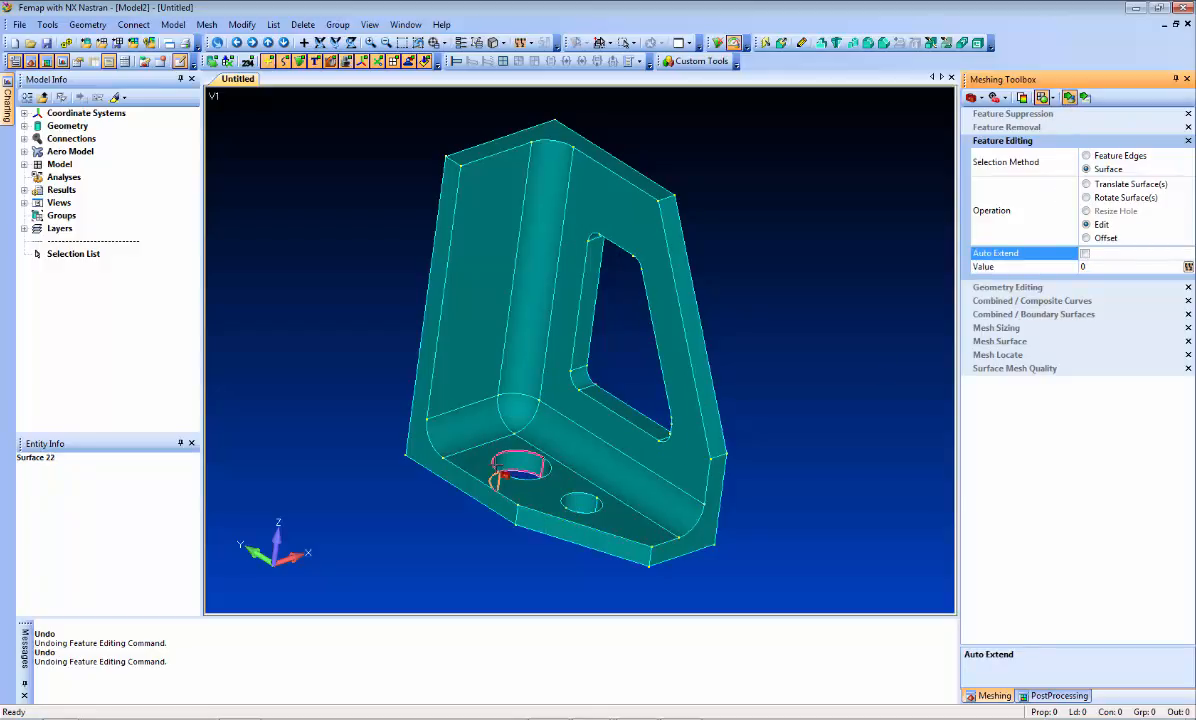
left_click(497, 465)
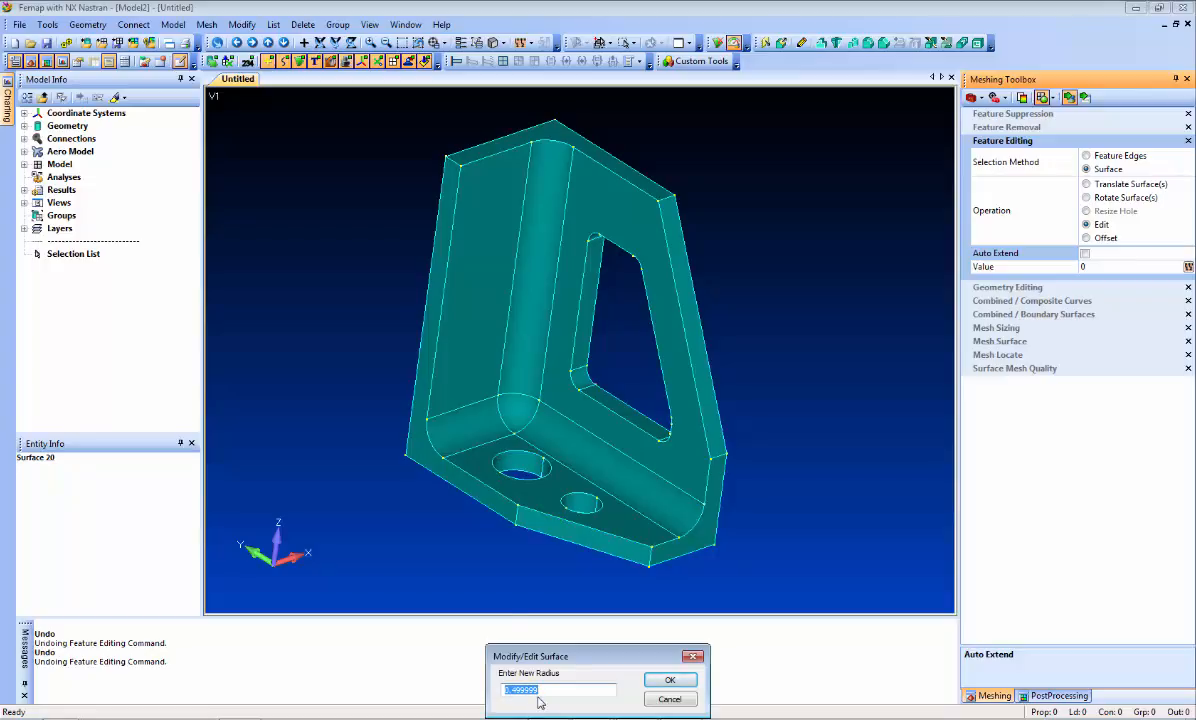
type("0.3")
key("Return")
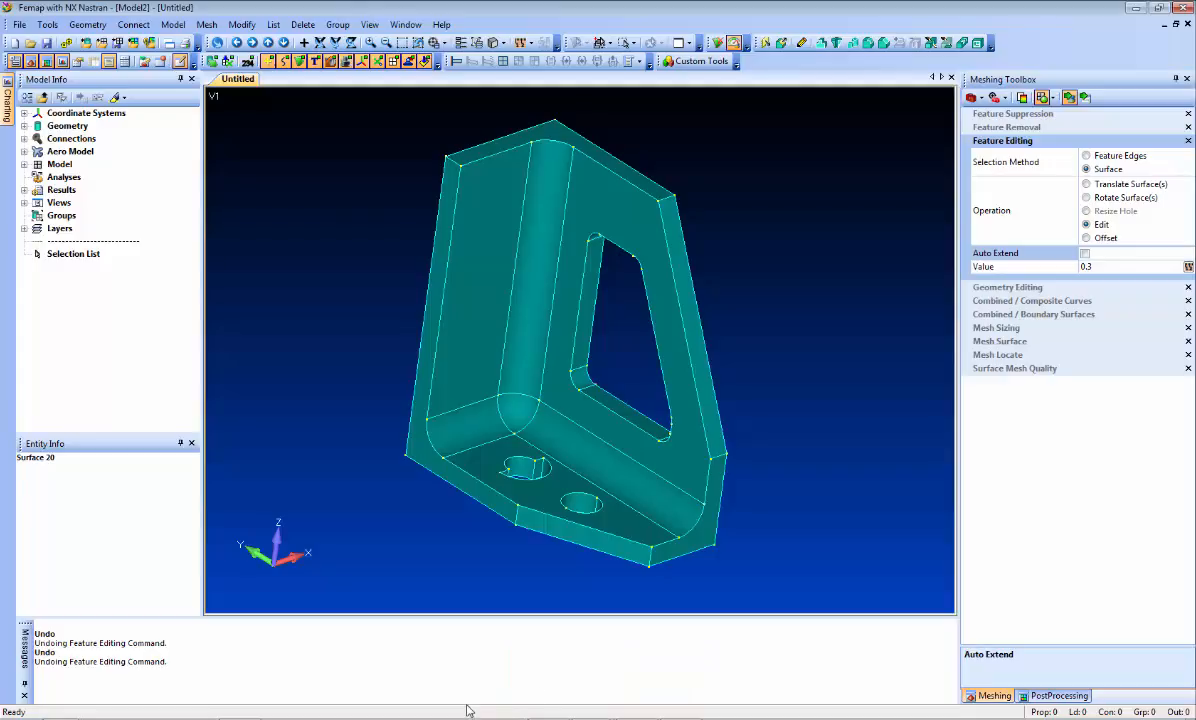
middle_click_drag(488, 502, 488, 558)
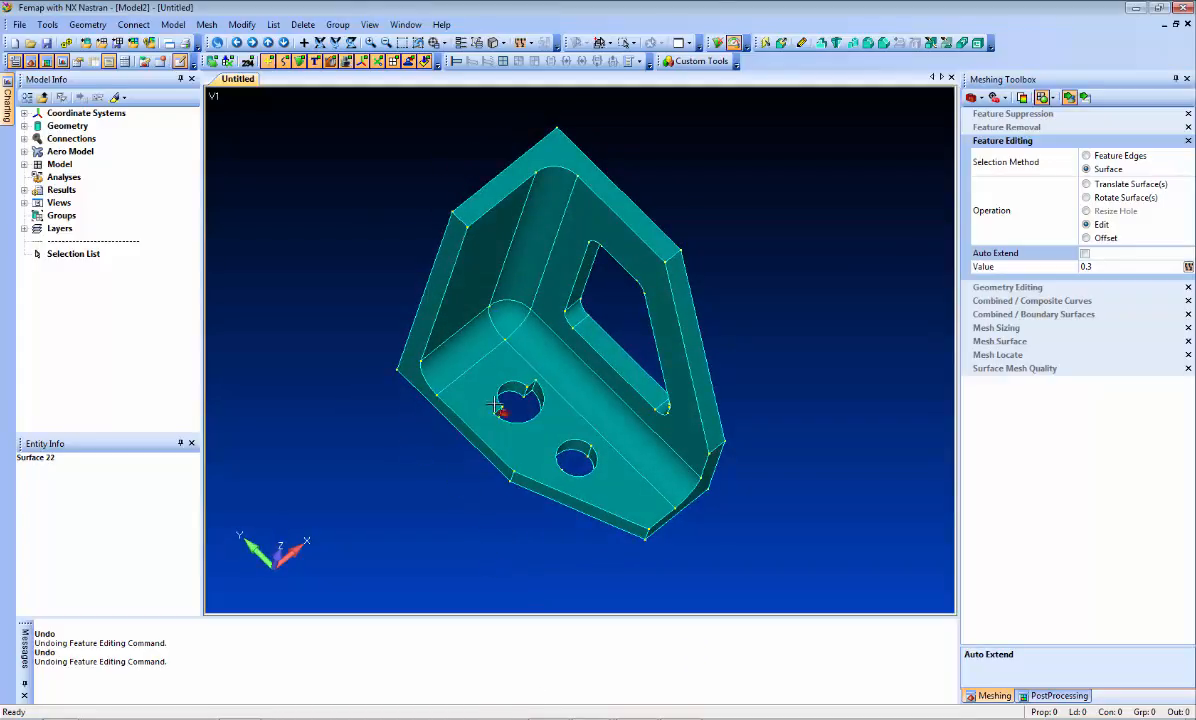
key("ctrl+z")
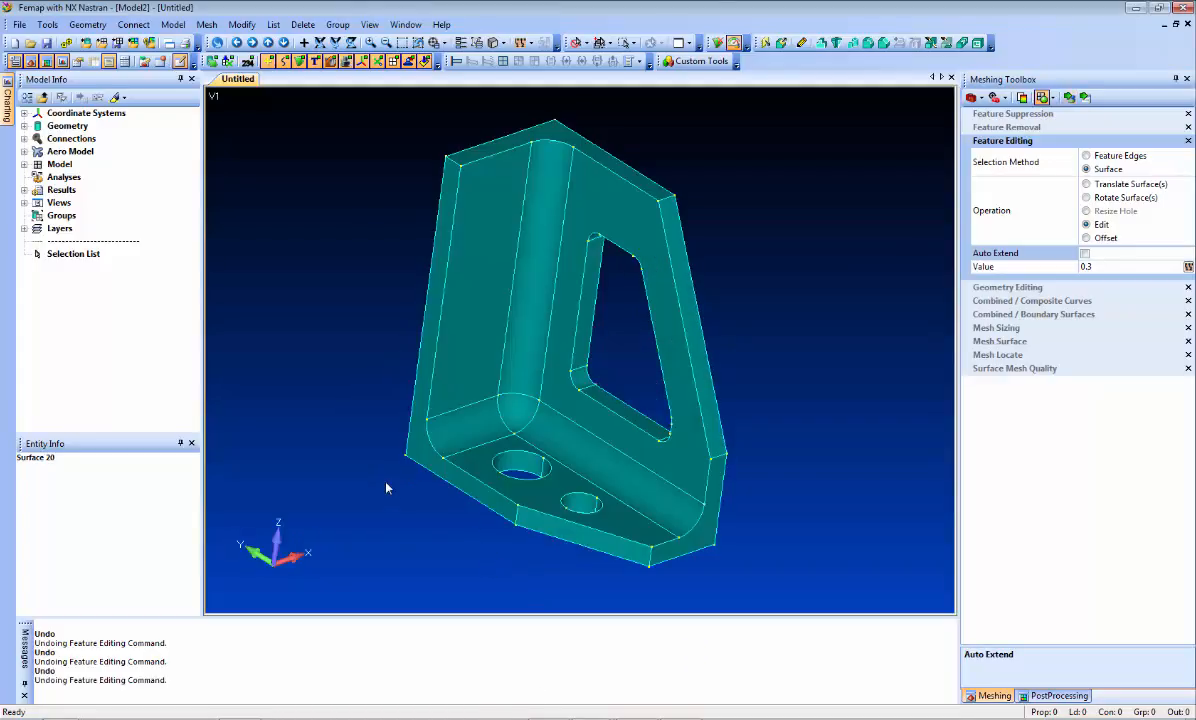
Step: Enable Auto Extend and resize the larger hole in the base to a radius of 0.3
left_click(1085, 254)
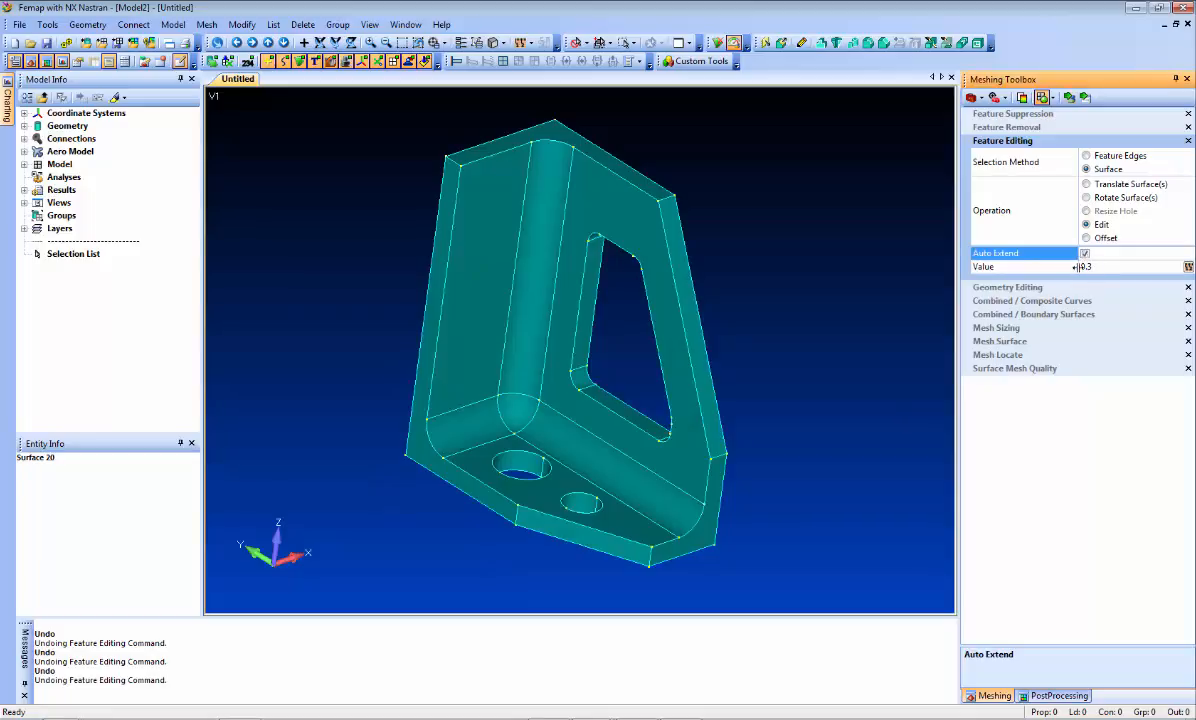
left_click(1070, 98)
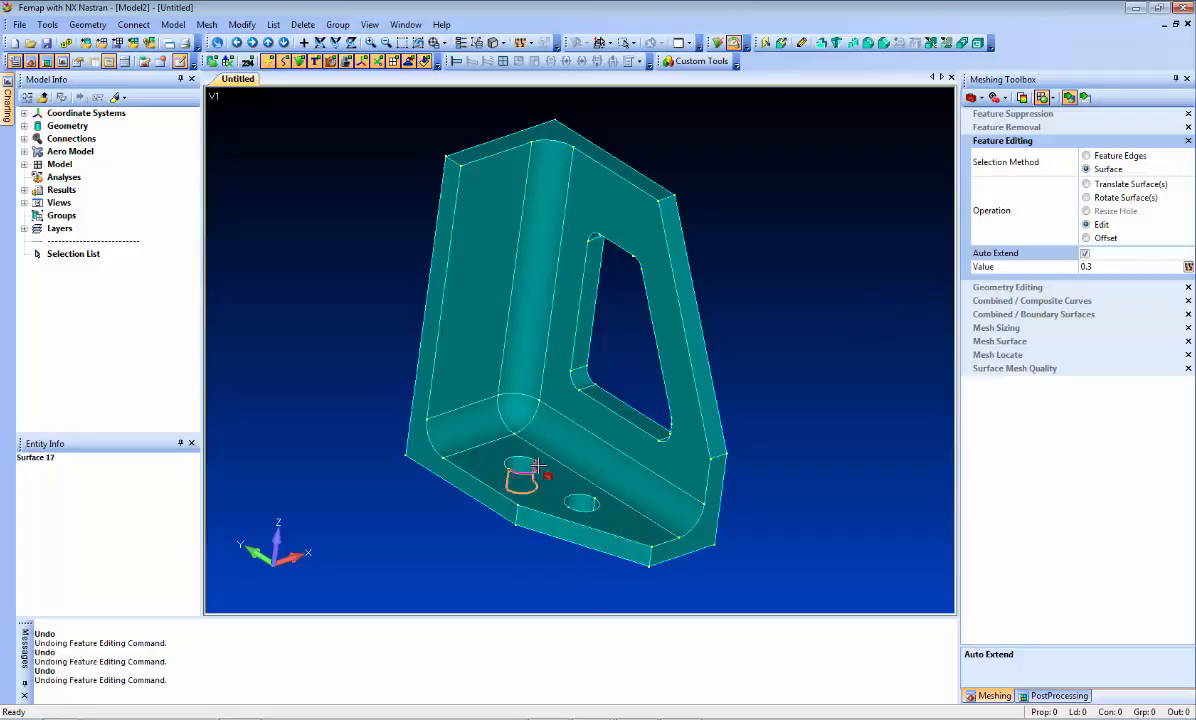
Step: Reset the edit value to 0 and change the radius of the connected inner corner fillets to .25
left_click(1108, 266)
type("0")
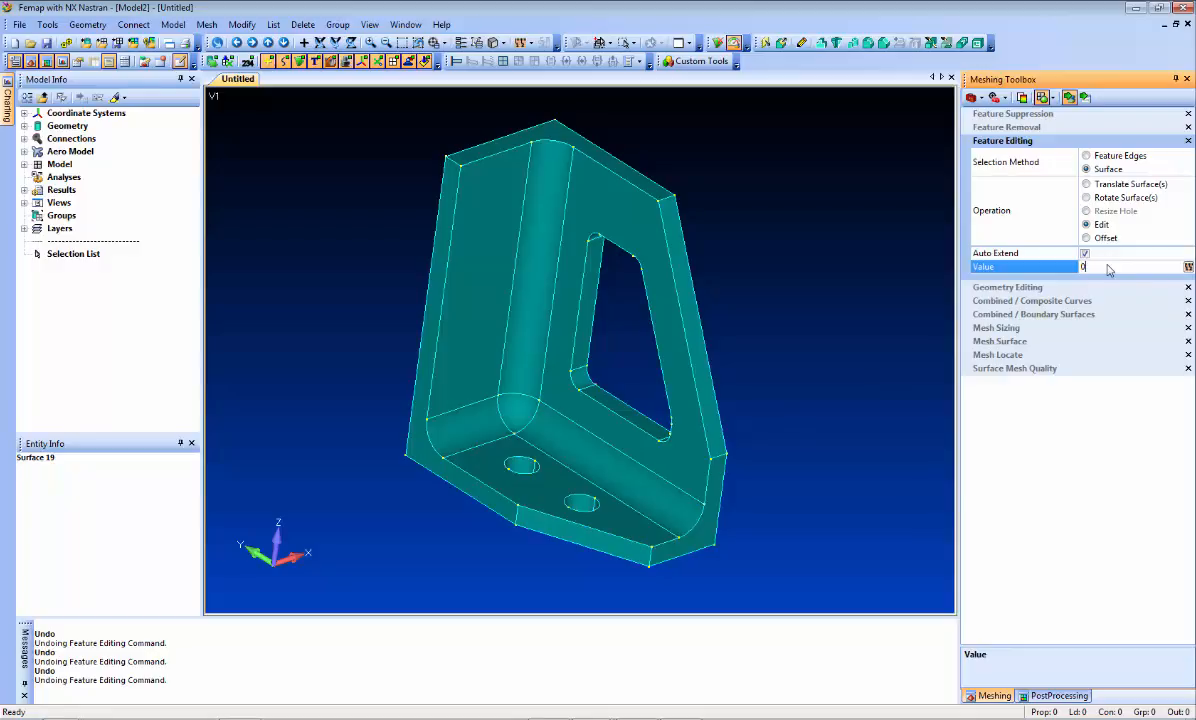
left_click(610, 480)
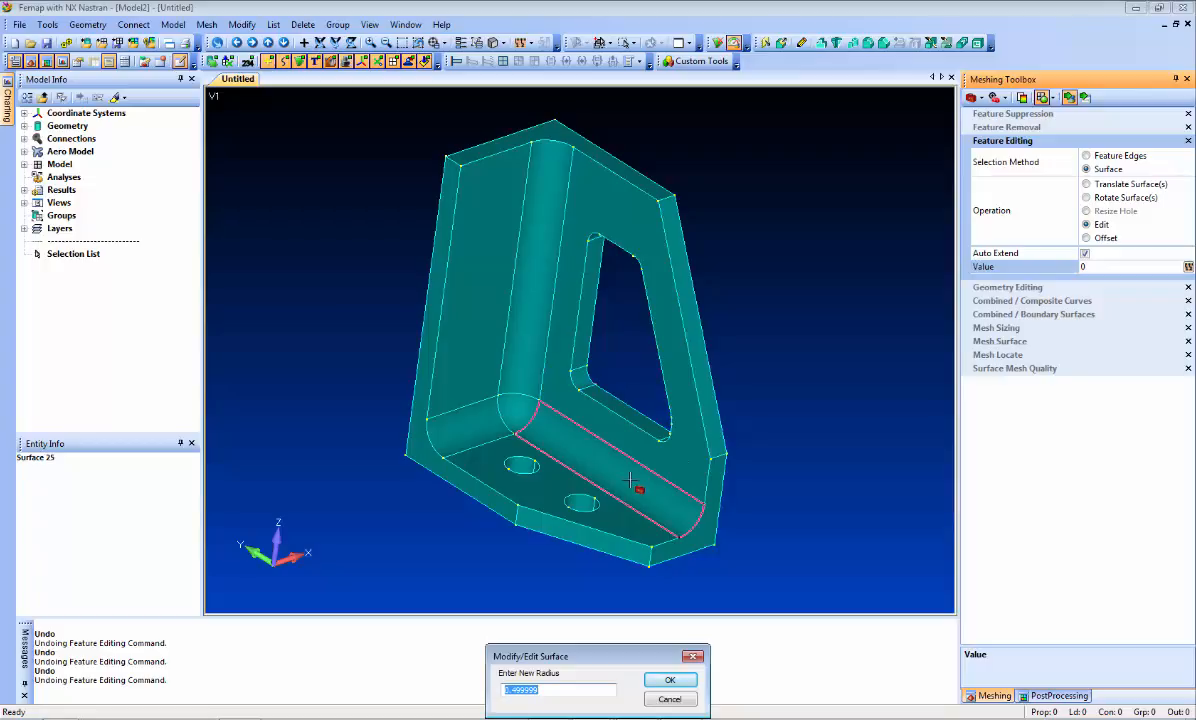
type(".25")
key("Return")
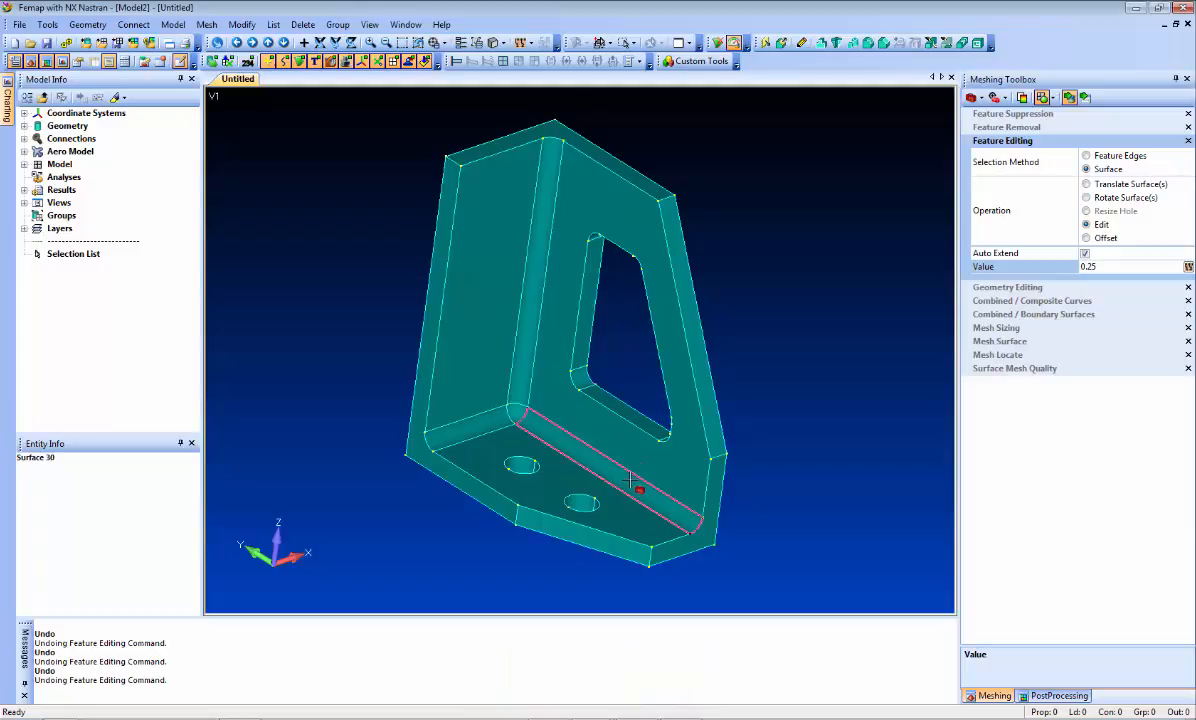
Step: Remove the connected inner corner fillets by giving them a radius of 0
left_click(1110, 267)
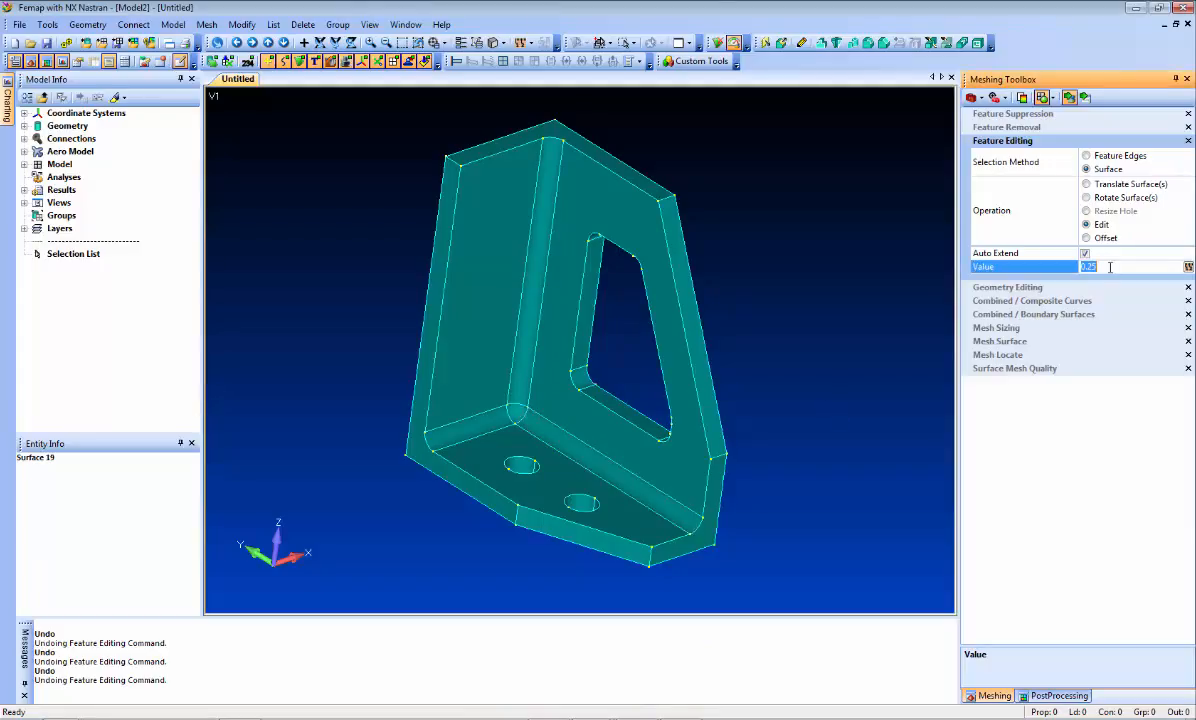
type("0")
left_click(606, 462)
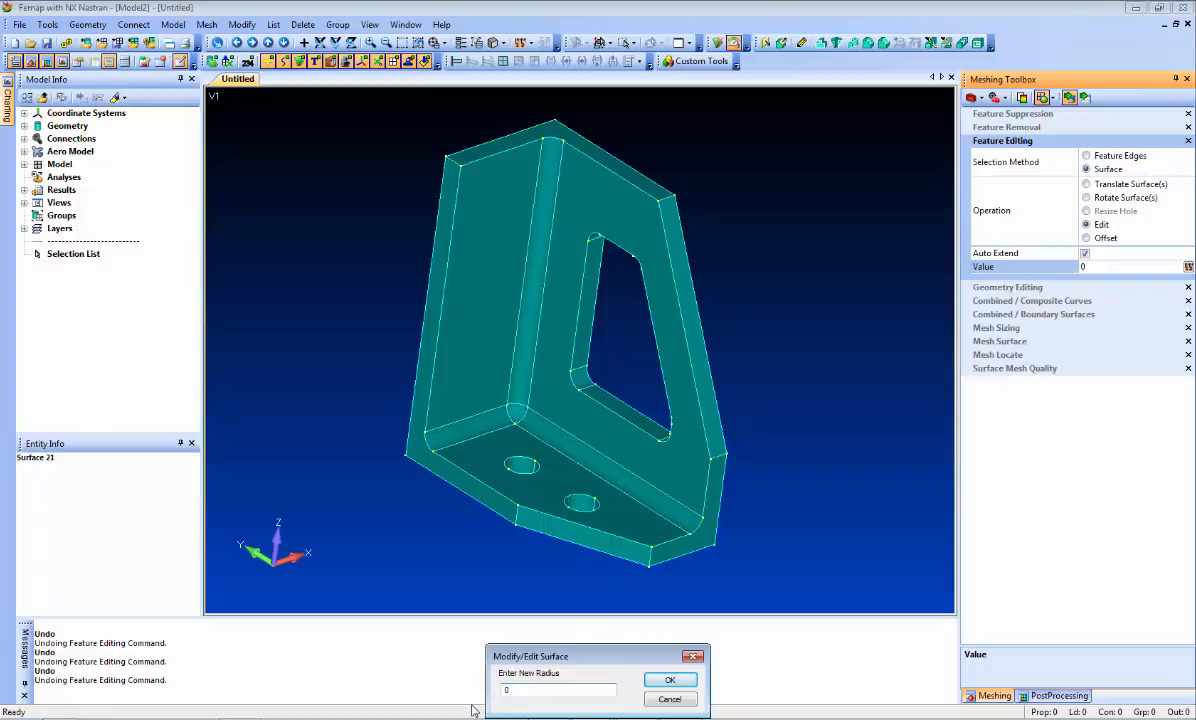
key("Return")
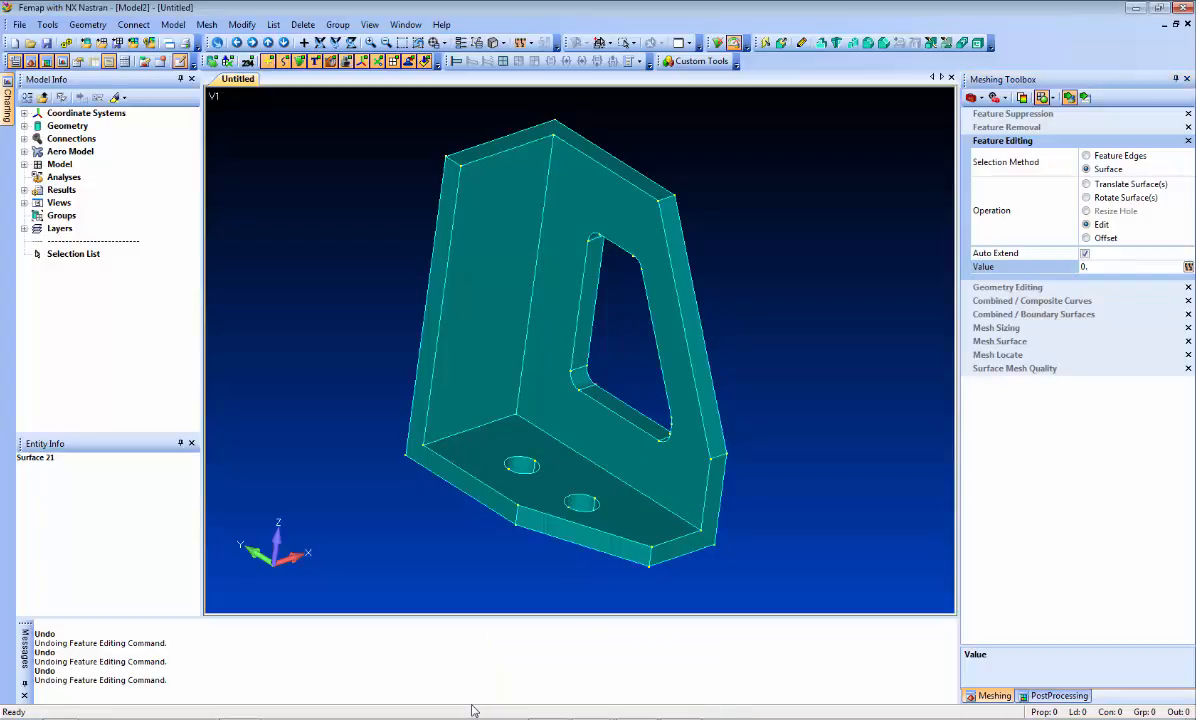
Step: Edit the outer face of the wall with the window opening by a value of -.1
mouse_move(795, 315)
middle_mouse_down()
mouse_move(624, 307)
mouse_move(640, 350)
mouse_move(820, 288)
mouse_move(620, 300)
mouse_move(622, 325)
middle_mouse_up()
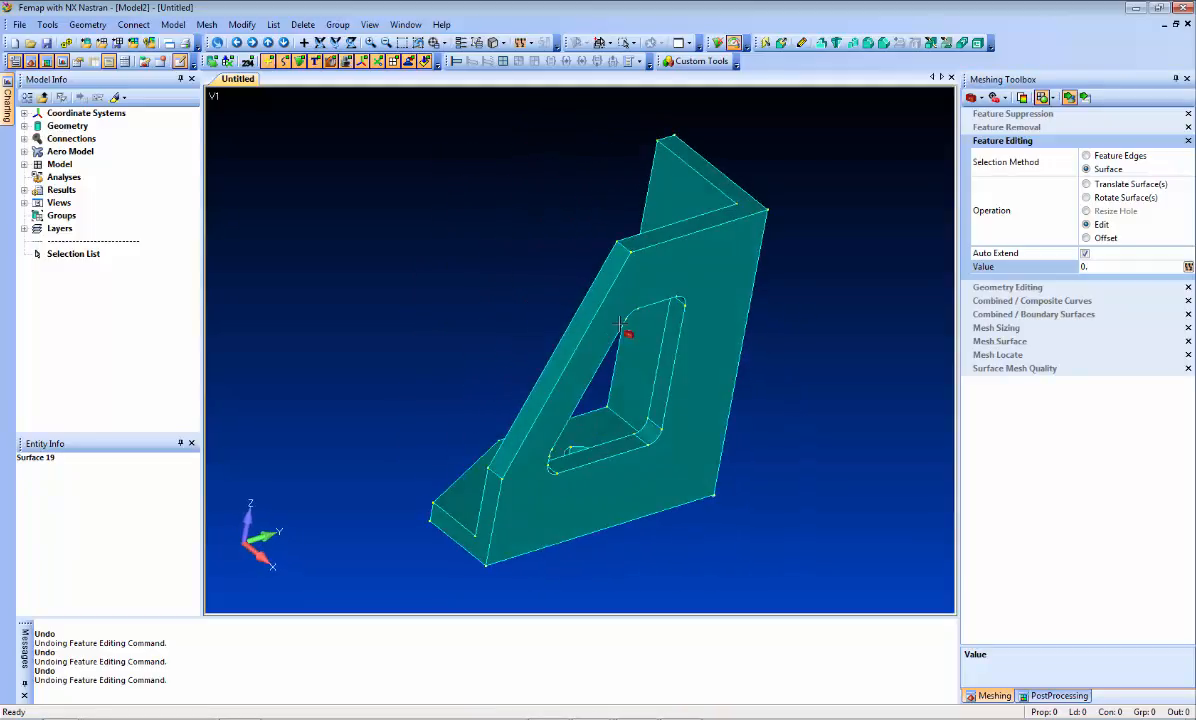
left_click(1098, 267)
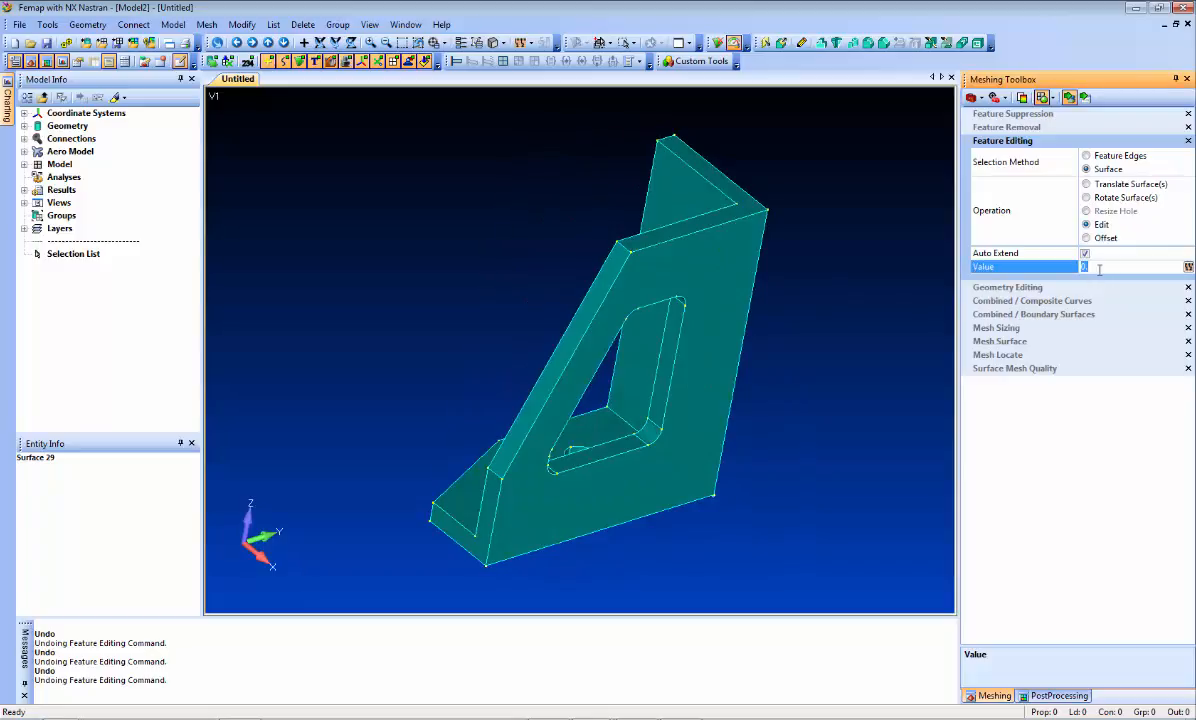
type("-1")
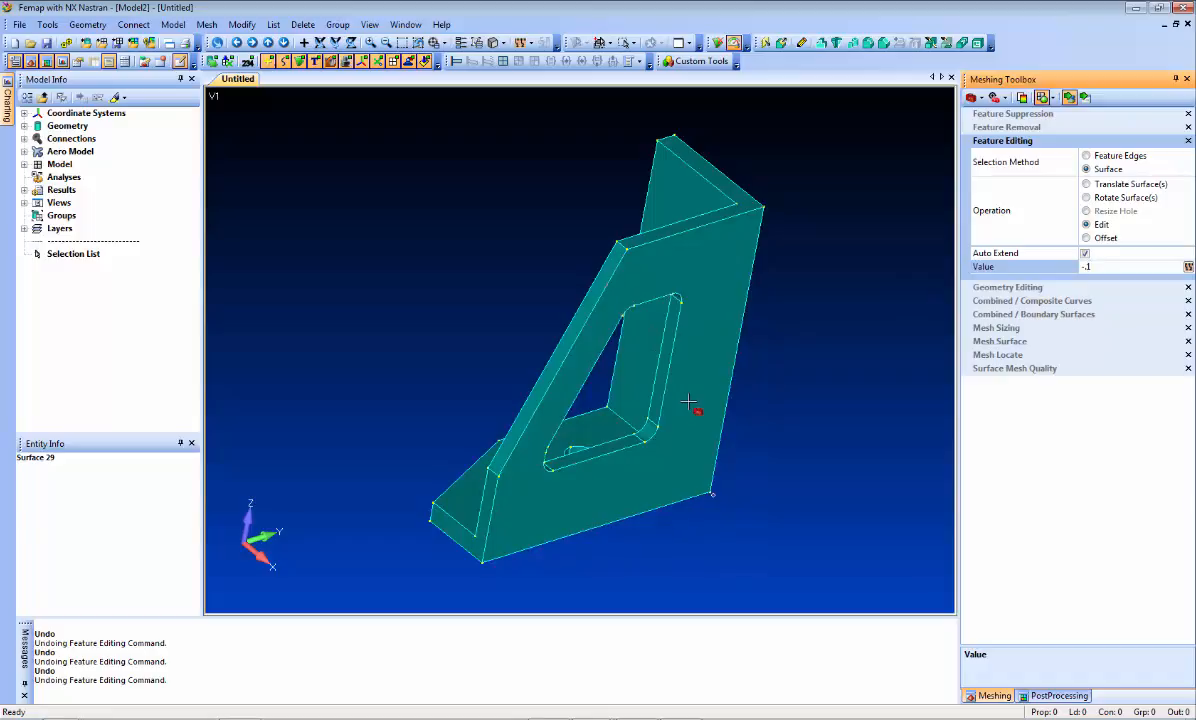
middle_click_drag(817, 400, 696, 418)
middle_click_drag(820, 510, 530, 335)
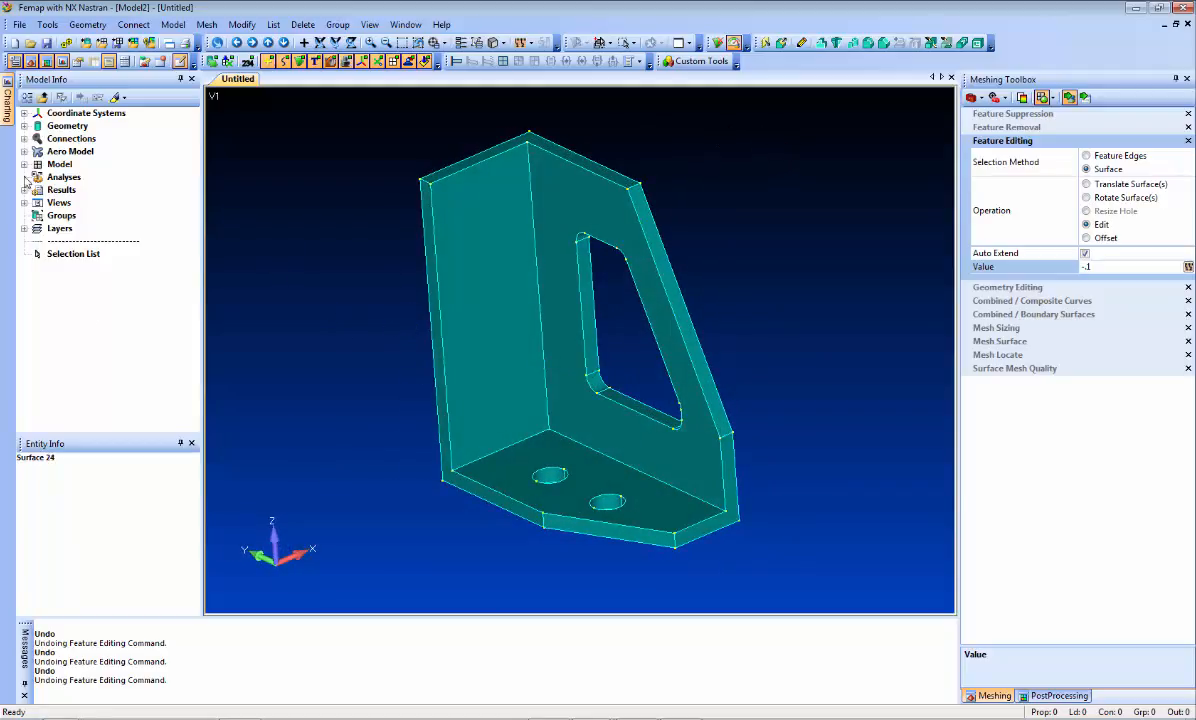
Step: Apply a mesh size to the bracket solid for tet meshing, using the default automatic sizing settings
left_click(23, 126)
left_click(85, 138)
right_click(90, 139)
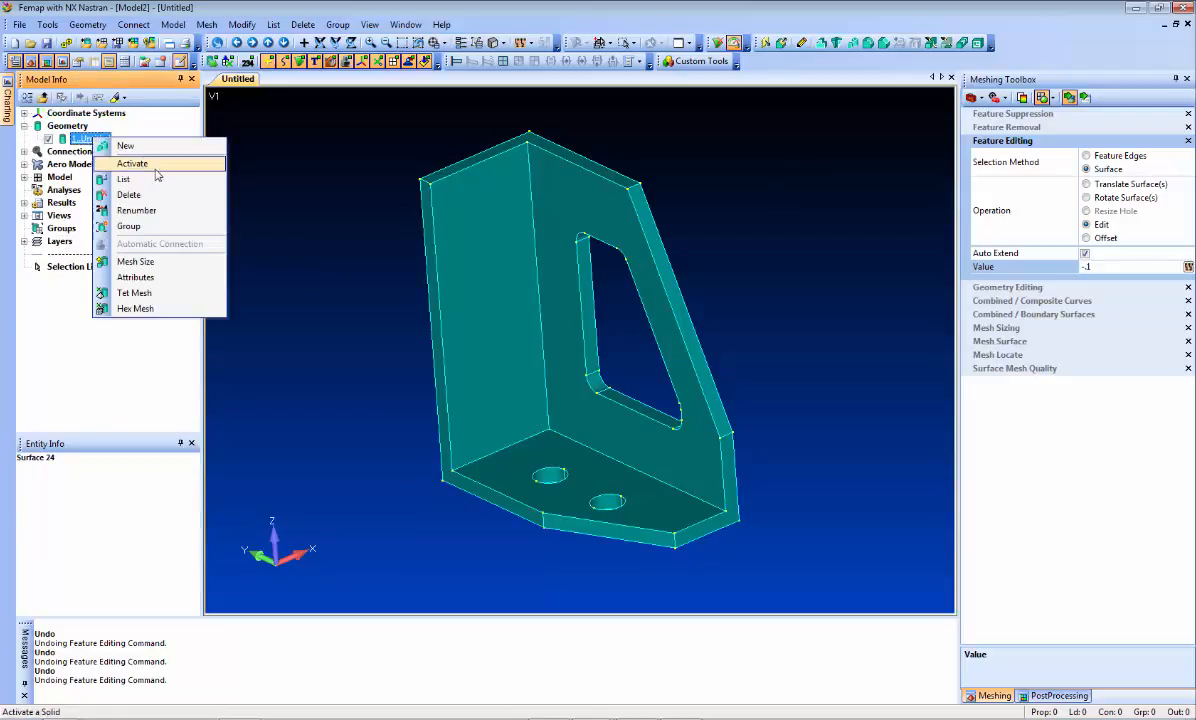
left_click(166, 262)
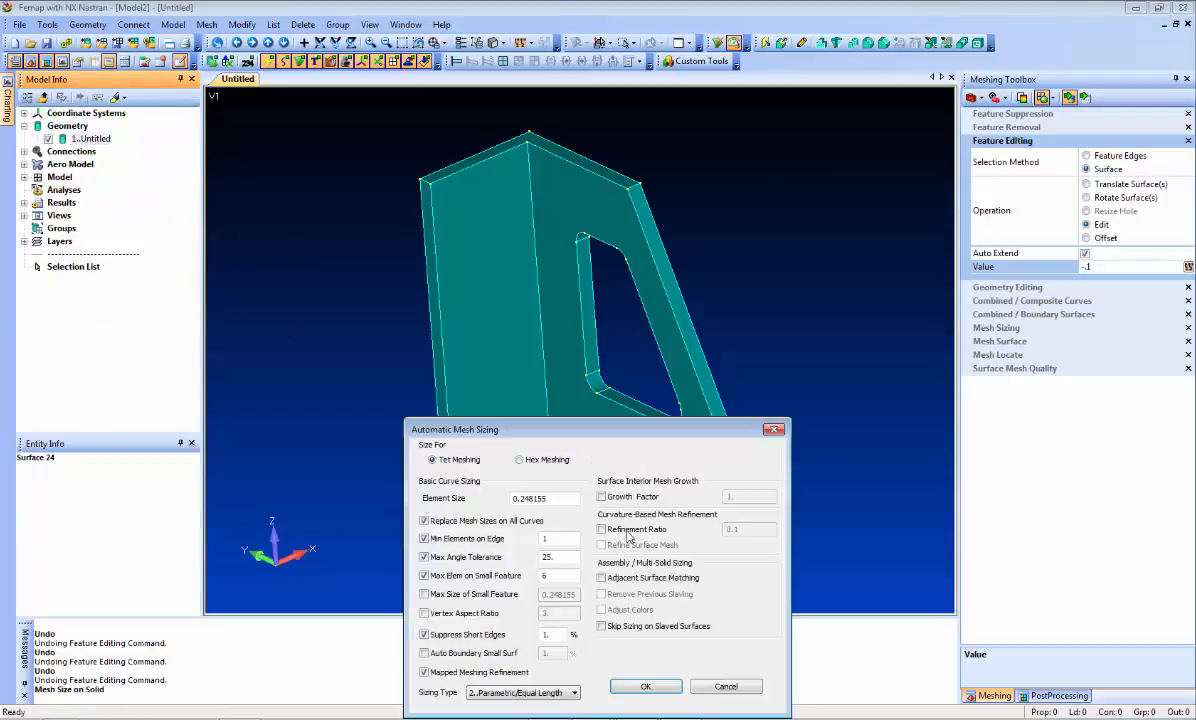
left_click(646, 686)
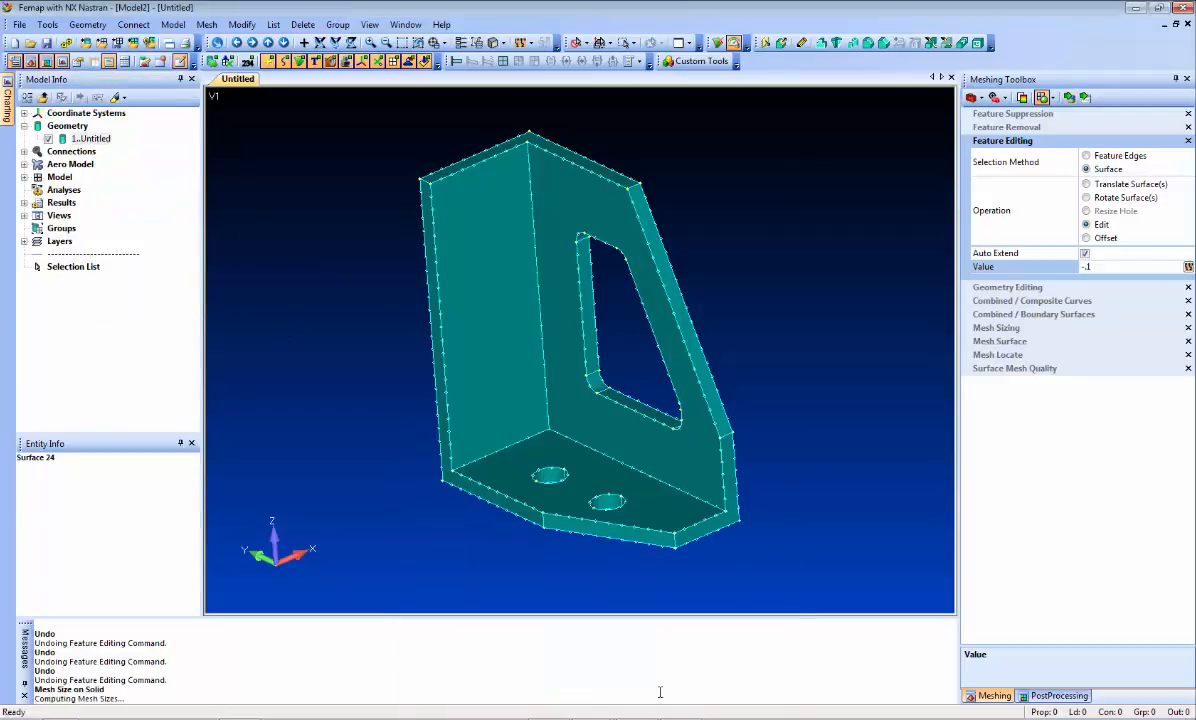
Step: Tet mesh the bracket solid with the 7075-T651 Al Plate material from the library, and adjust the display to examine the mesh
right_click(90, 139)
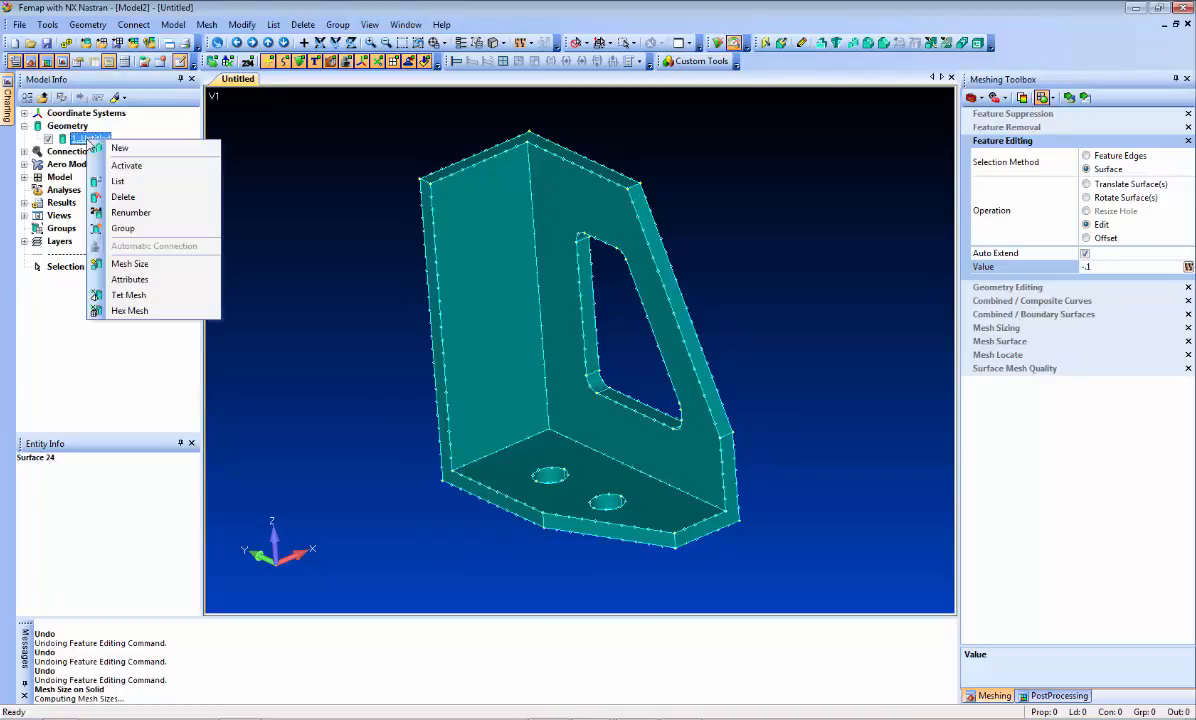
left_click(166, 295)
left_click(445, 535)
left_click(462, 316)
double_click(462, 316)
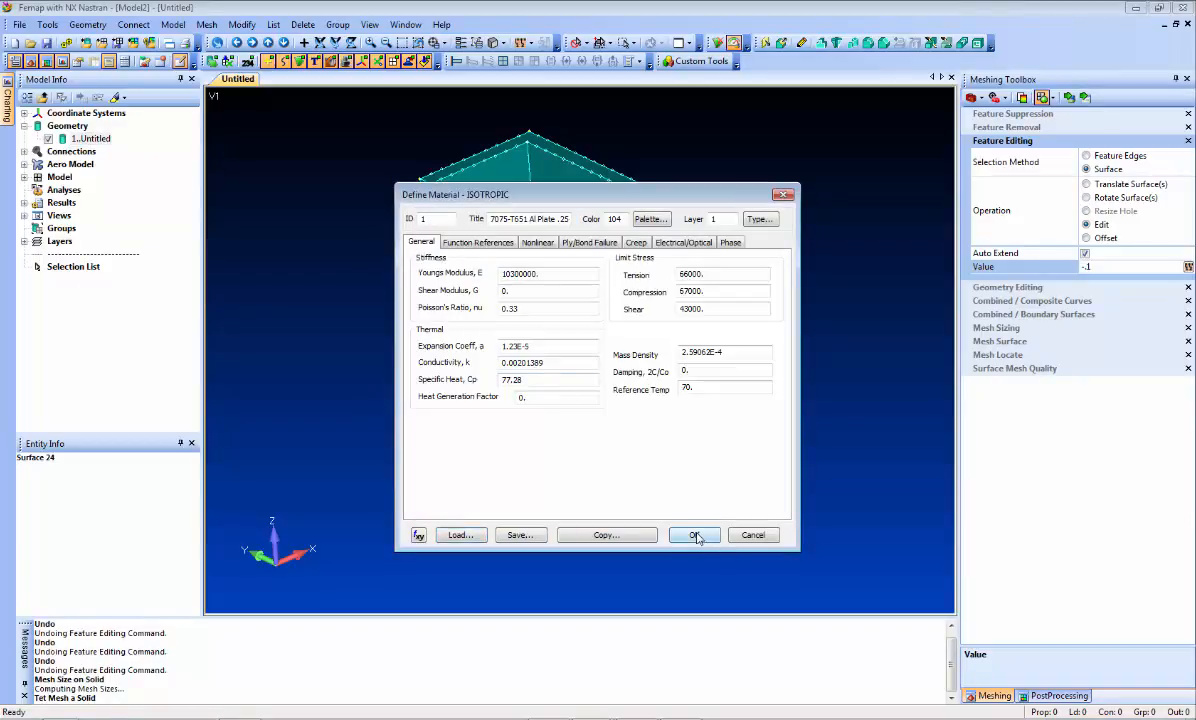
left_click(694, 535)
left_click(678, 697)
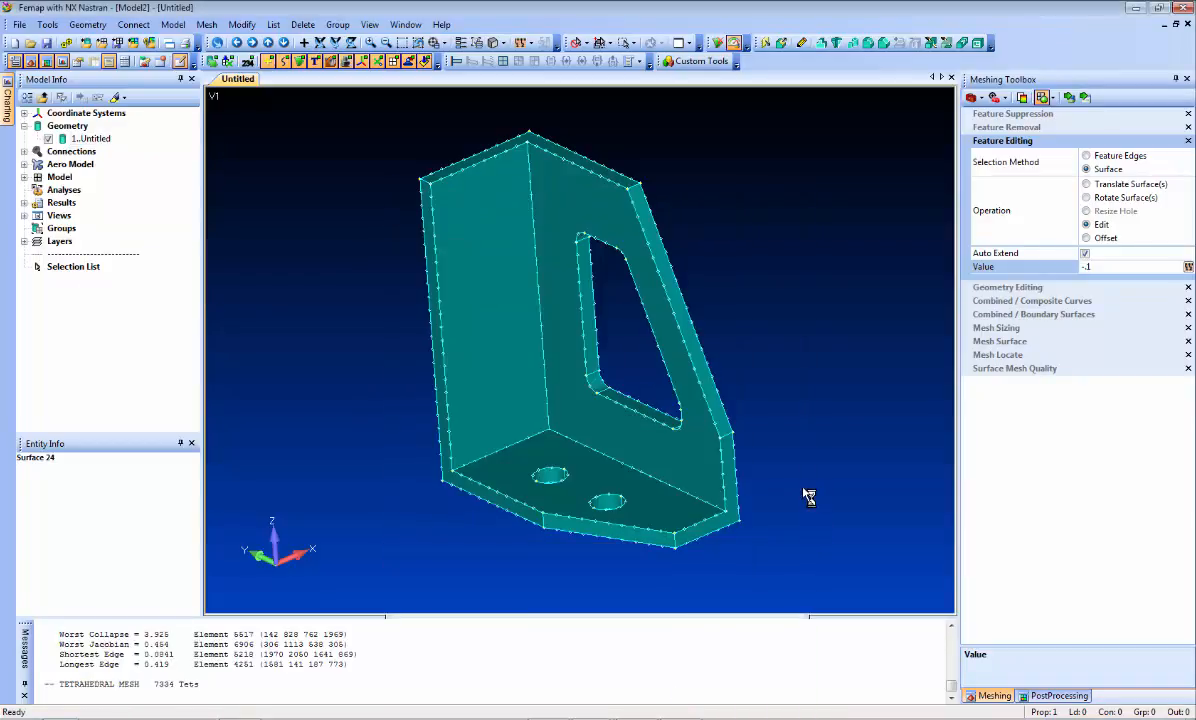
middle_click_drag(467, 517, 510, 480)
left_click(377, 63)
middle_click_drag(598, 299, 614, 267)
scroll(616, 290, "up", 3)
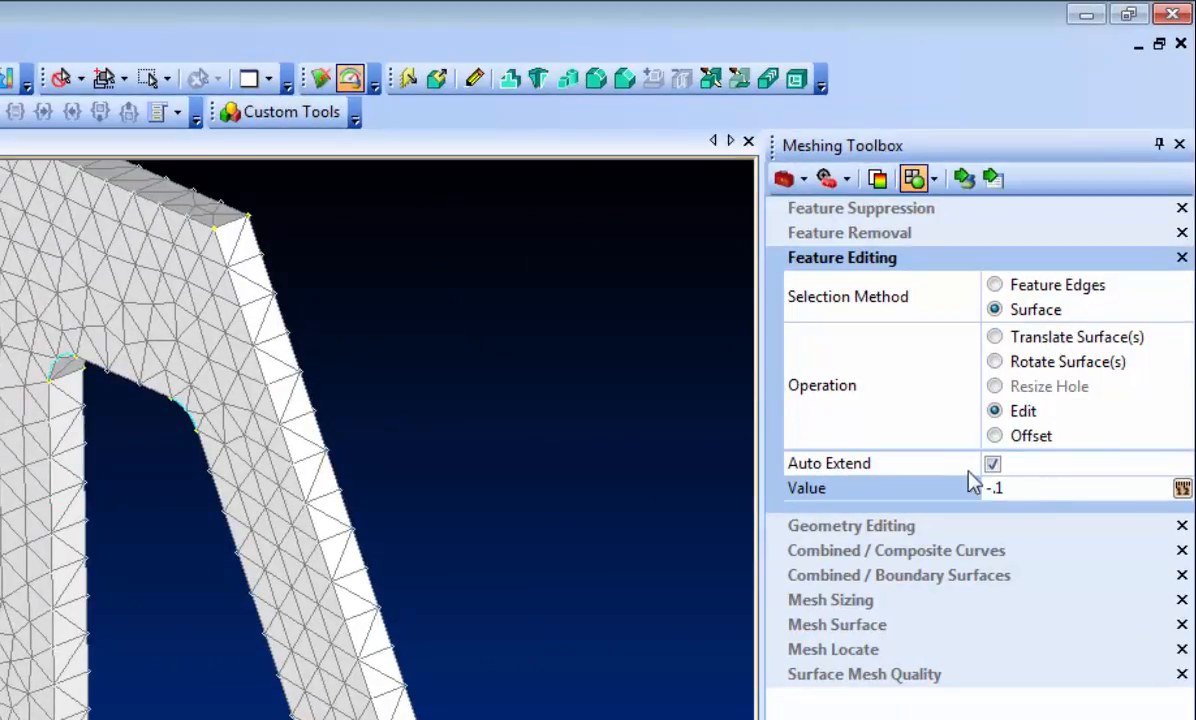
Step: Offset the connected inner surfaces of the window opening repeatedly by a value of -.1, with auto extend on
left_click(1034, 440)
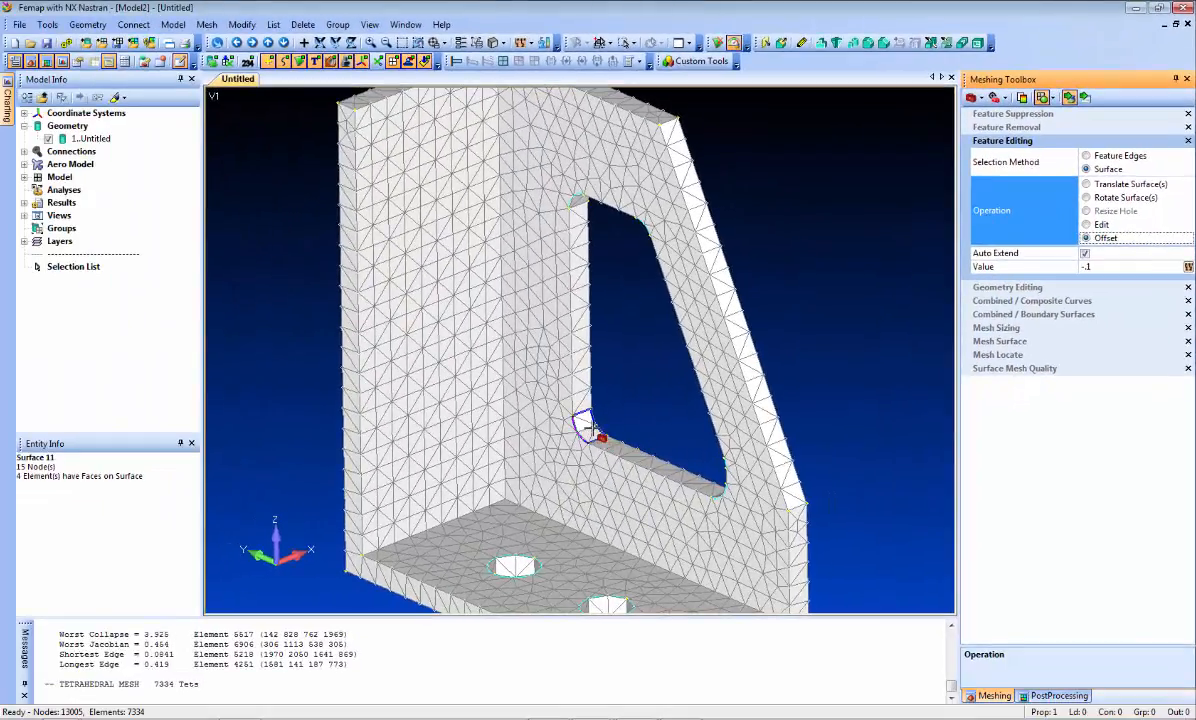
left_click(590, 429)
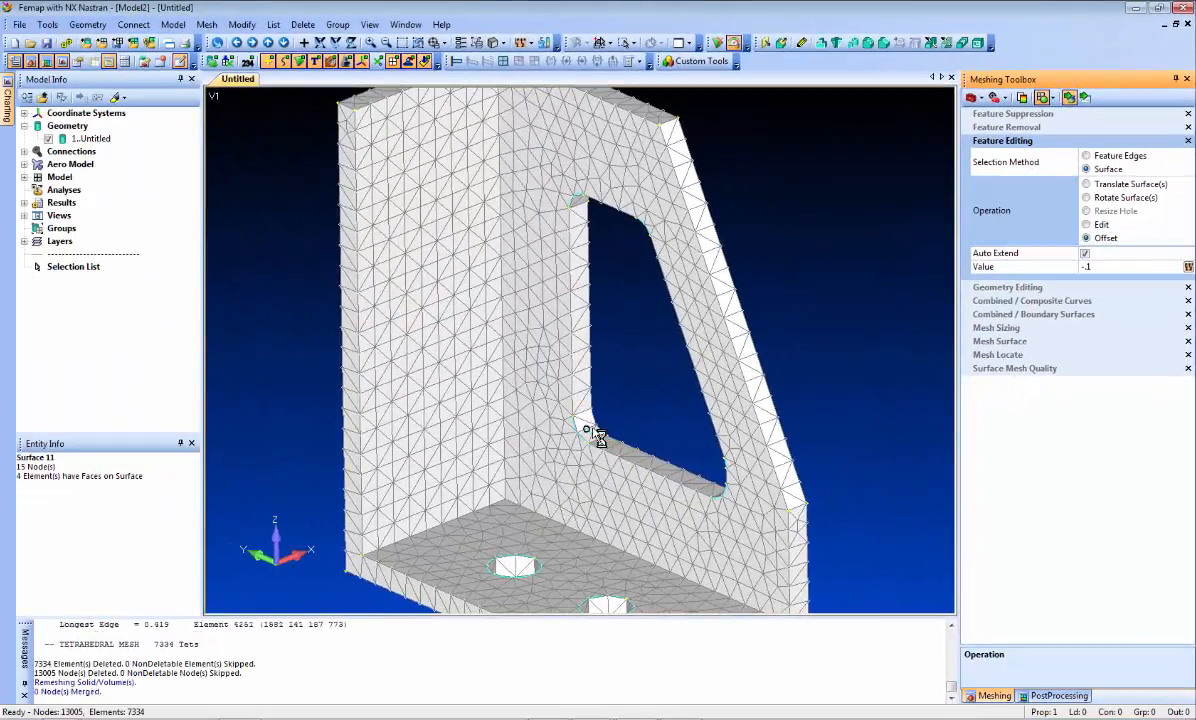
left_click(591, 437)
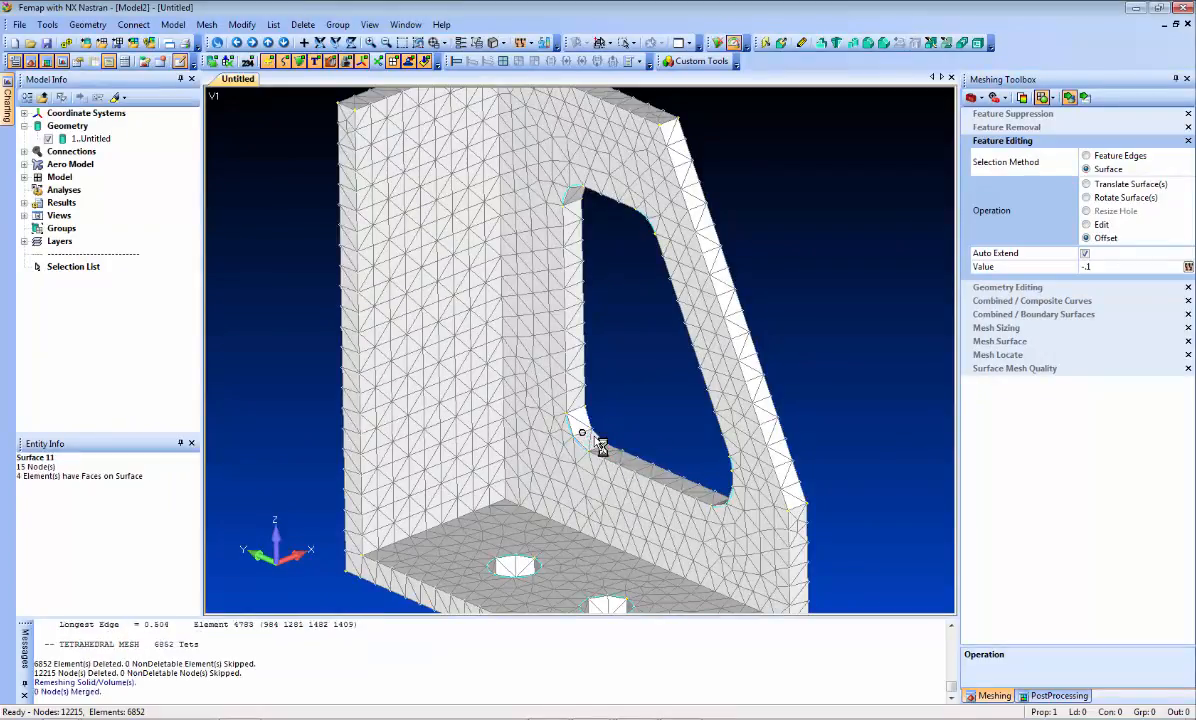
middle_click_drag(784, 350, 885, 342)
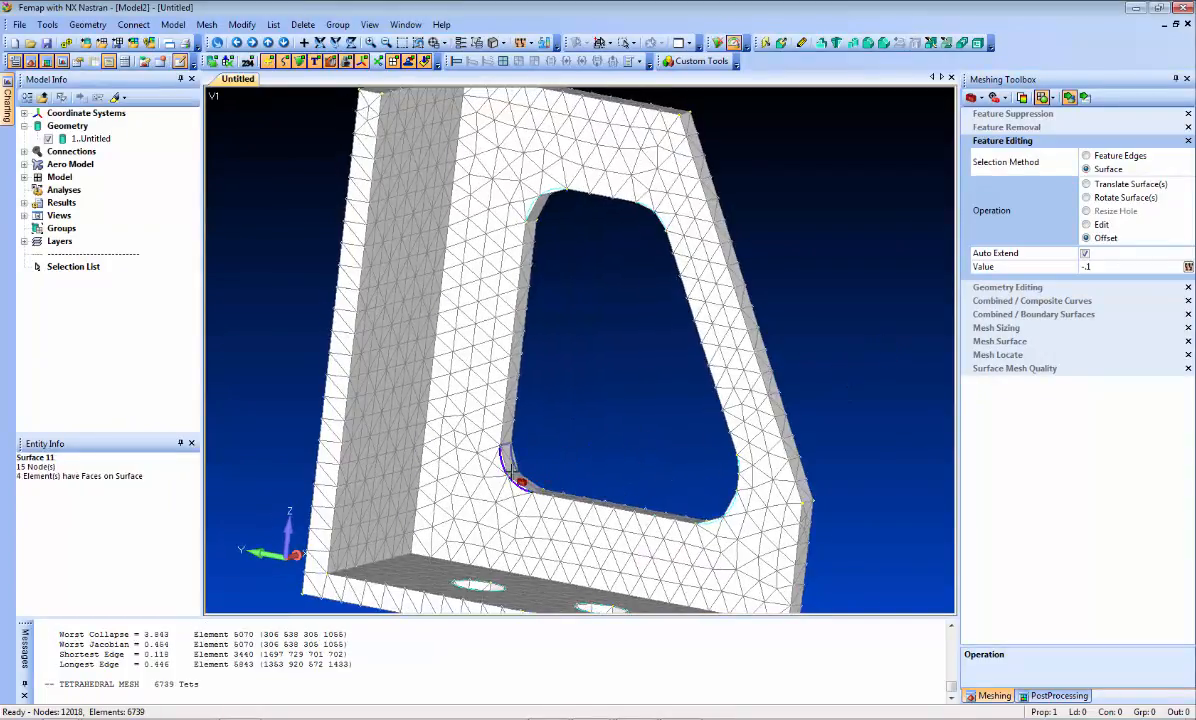
left_click(500, 455)
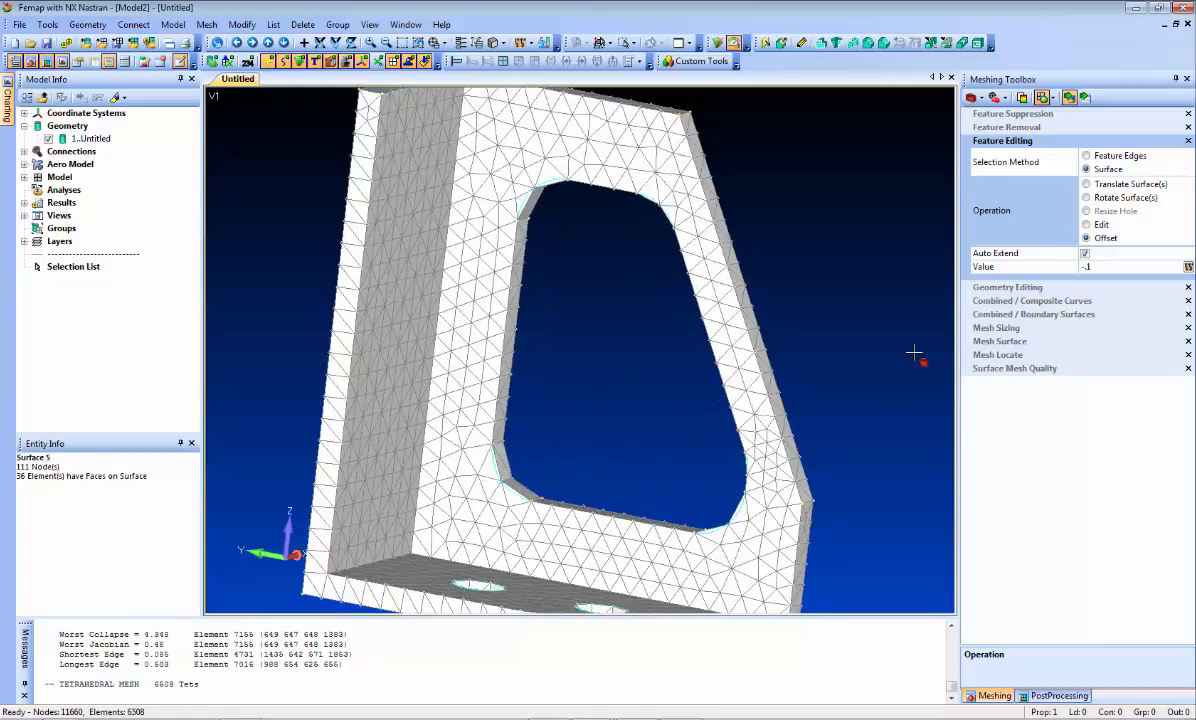
Step: Increase the mesh sizing by 1 element on the fillet curves at the window's upper-left, lower-left and lower-right corners
left_click(1020, 332)
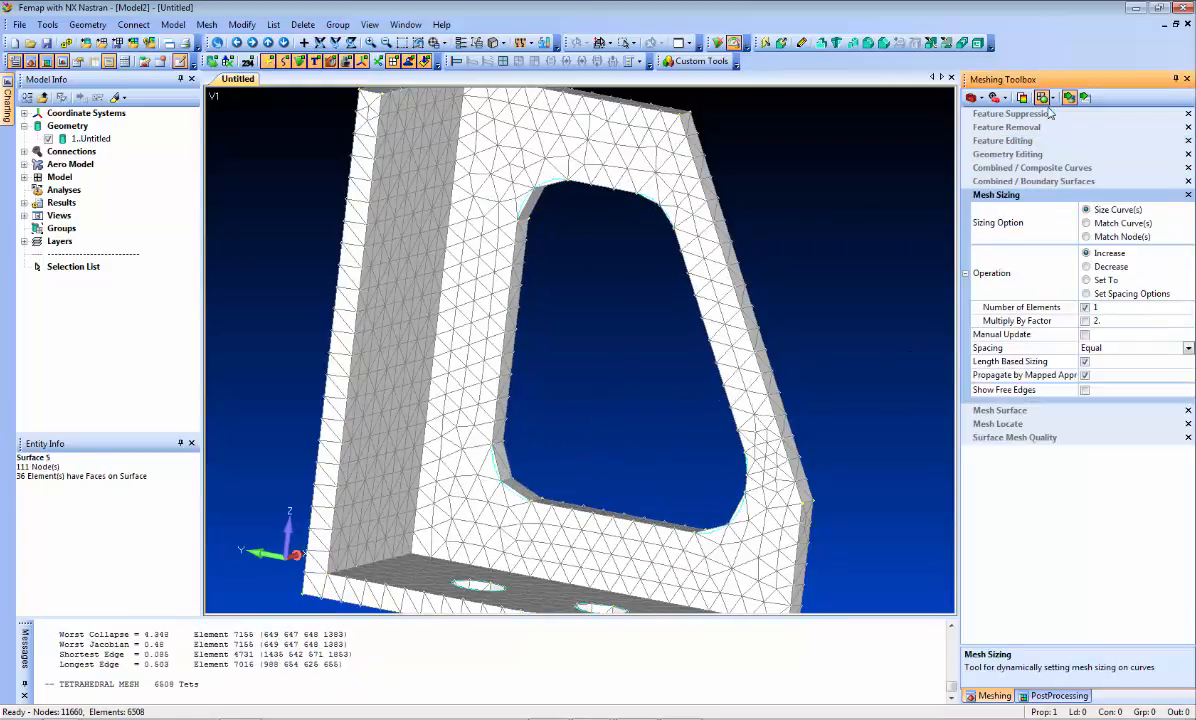
left_click(522, 208)
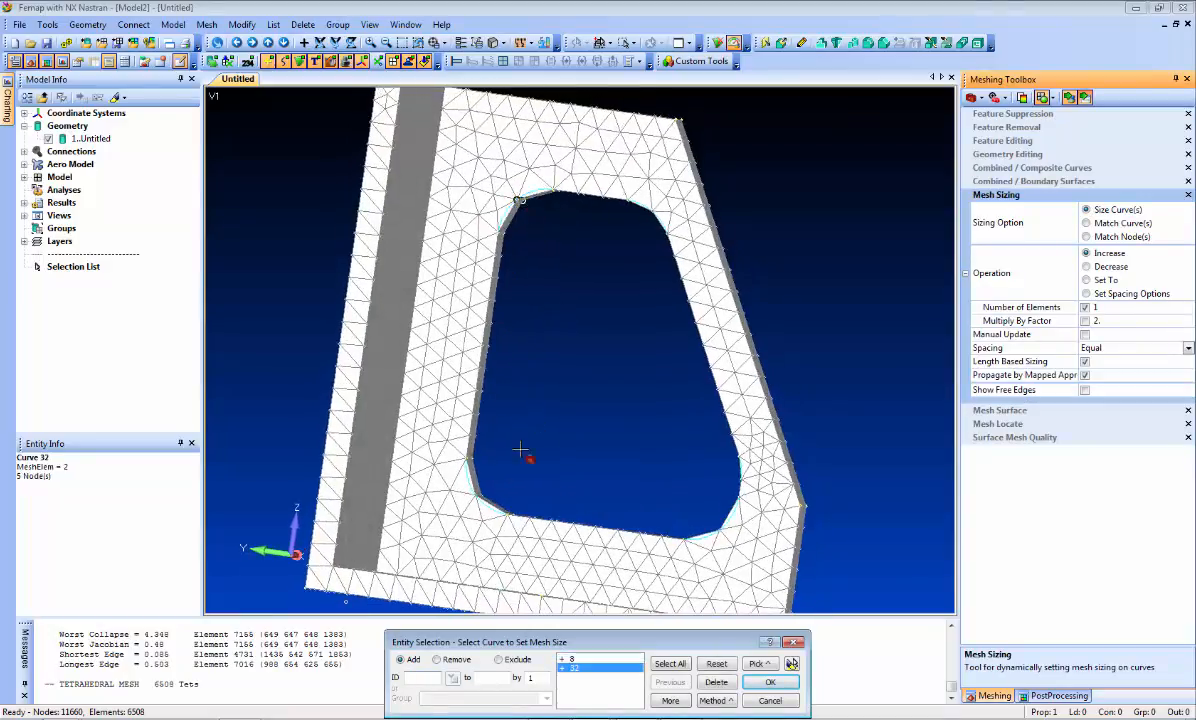
left_click(486, 497)
left_click(485, 496)
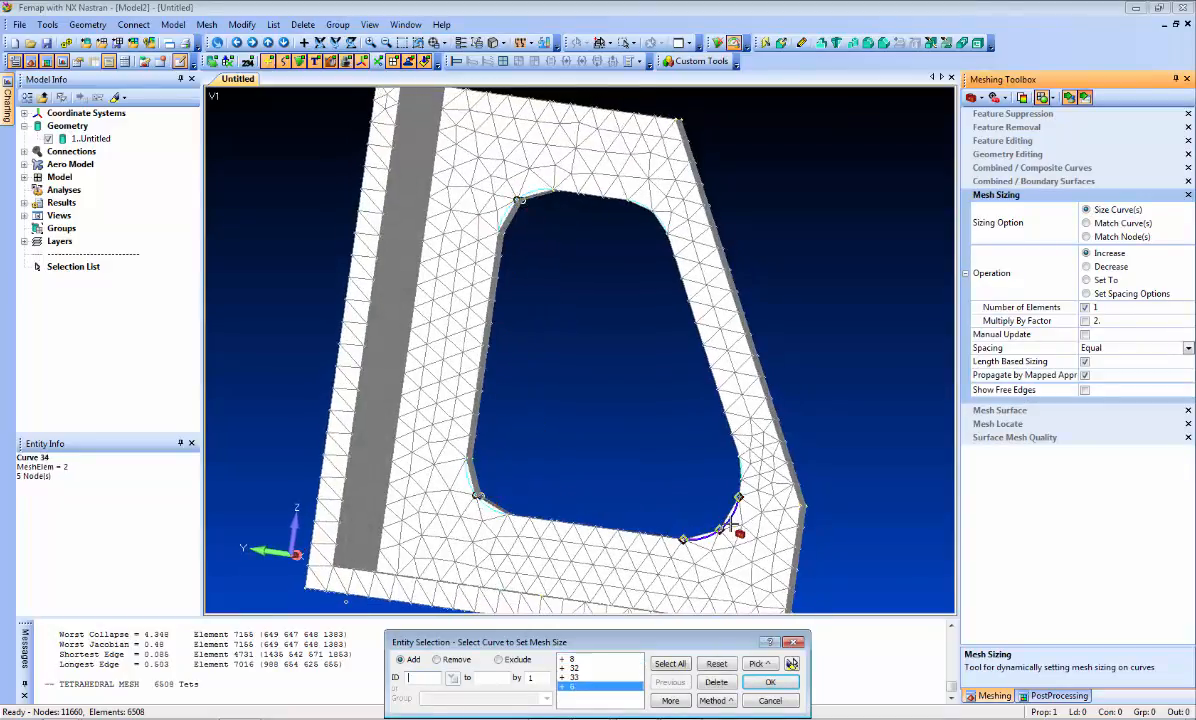
left_click(722, 530)
key("Return")
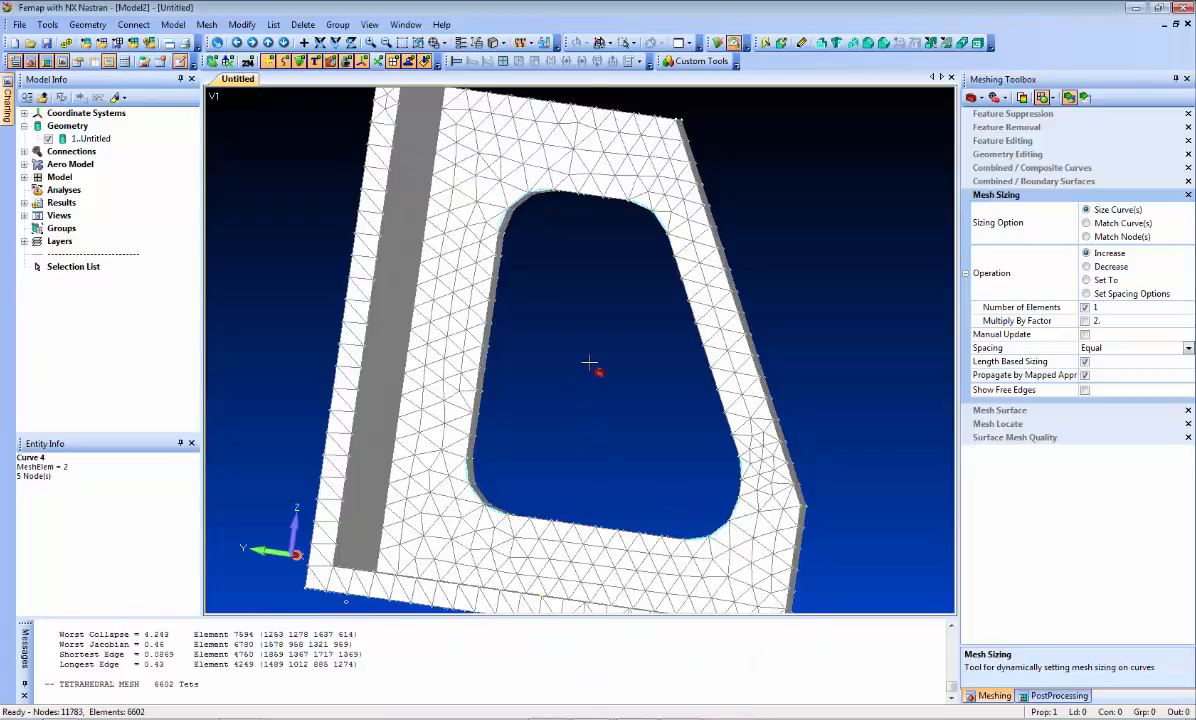
Step: Edit the inner faces of the window wall and the adjoining solid wall by a value of -.05
middle_click_drag(589, 364, 557, 418)
middle_click_drag(603, 378, 612, 345)
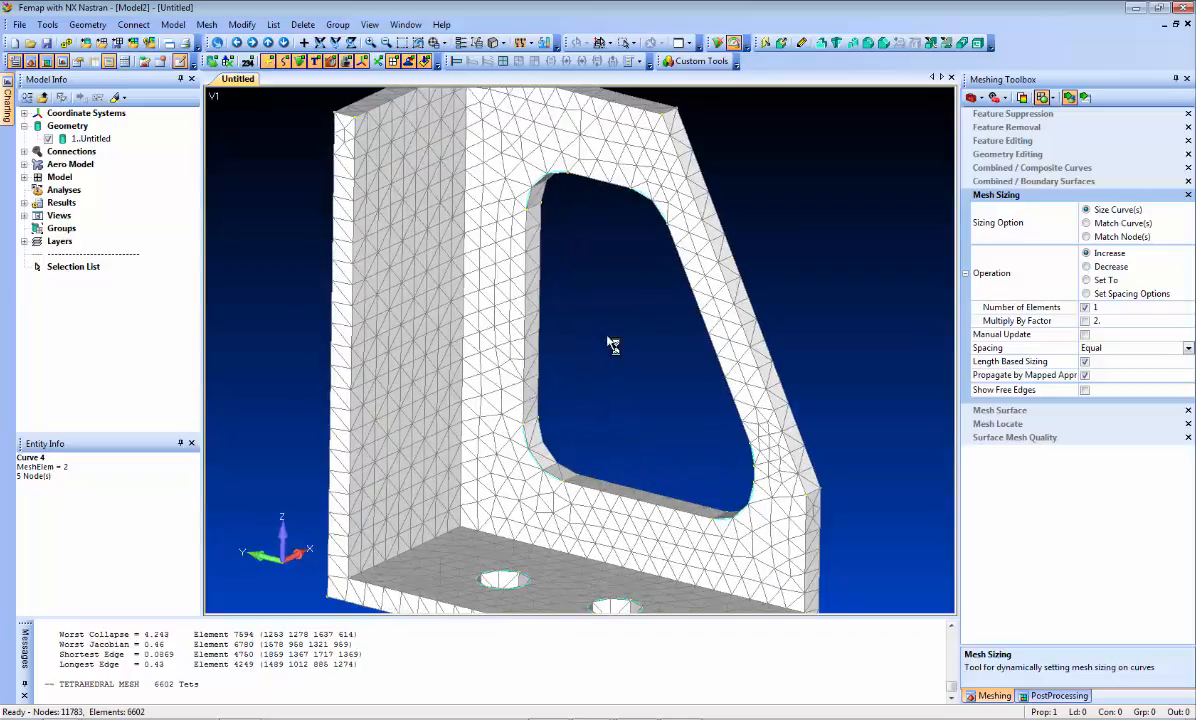
scroll(608, 366, "down", 5)
middle_click_drag(328, 286, 286, 320)
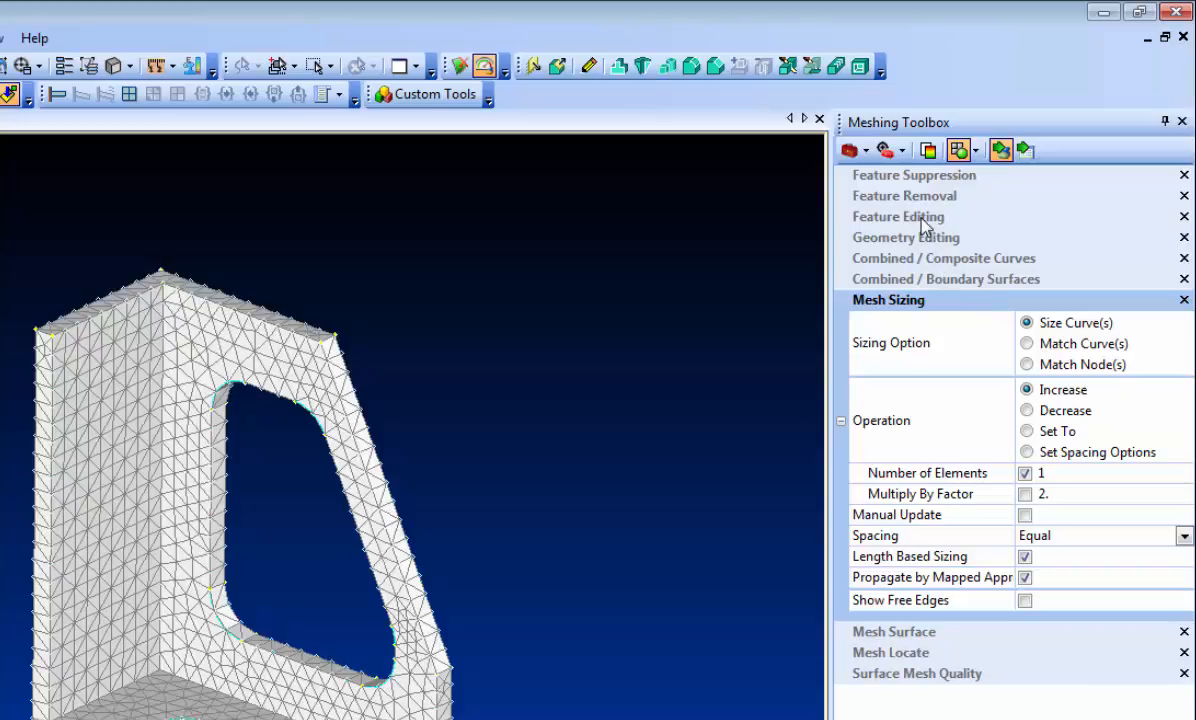
left_click(858, 215)
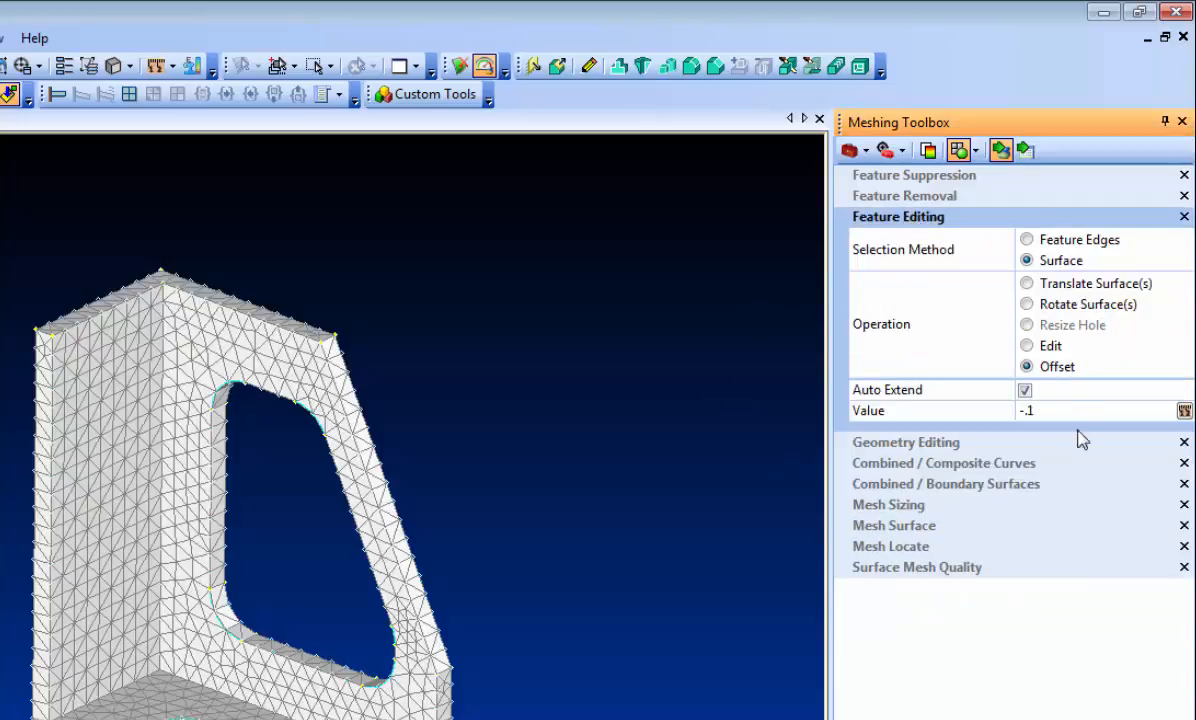
left_click(1040, 345)
left_click(1065, 412)
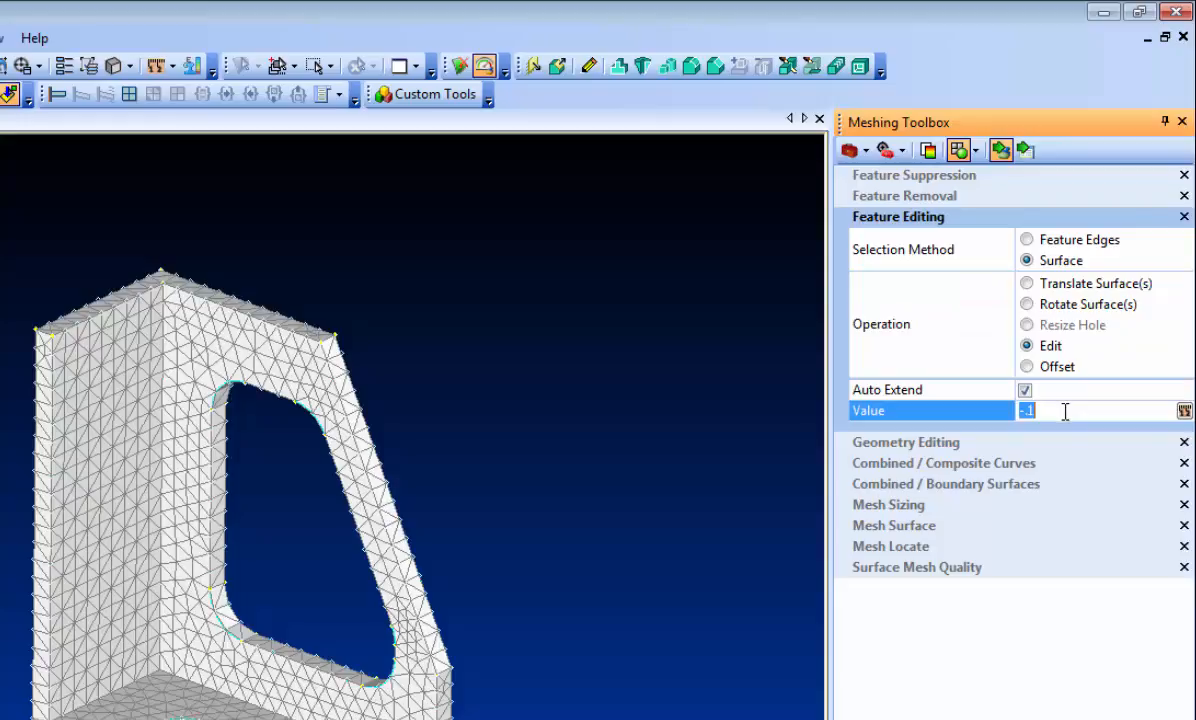
type(".05")
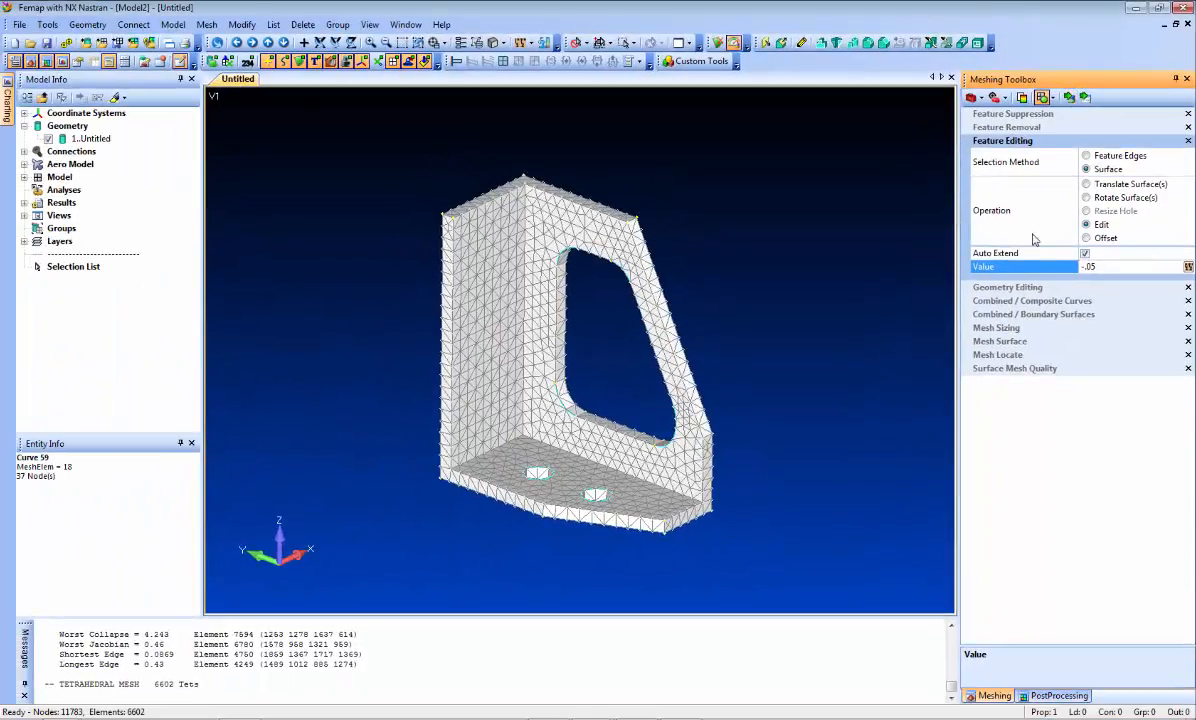
left_click(1073, 101)
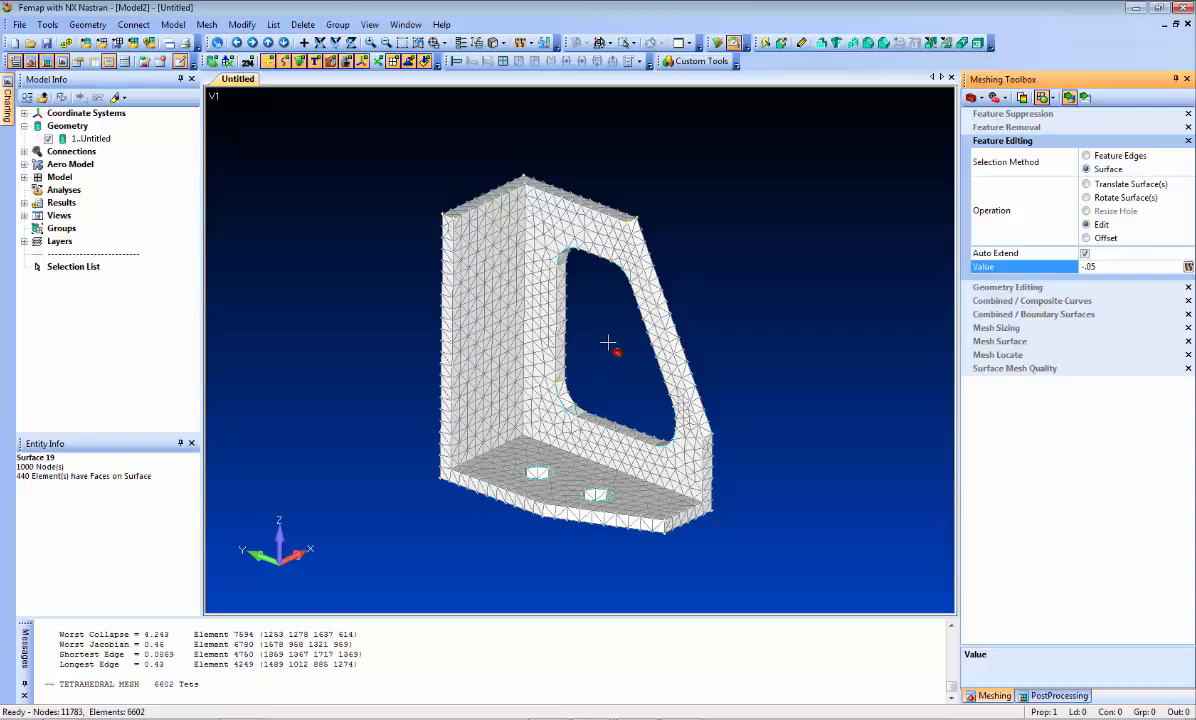
left_click(588, 238)
left_click(500, 306)
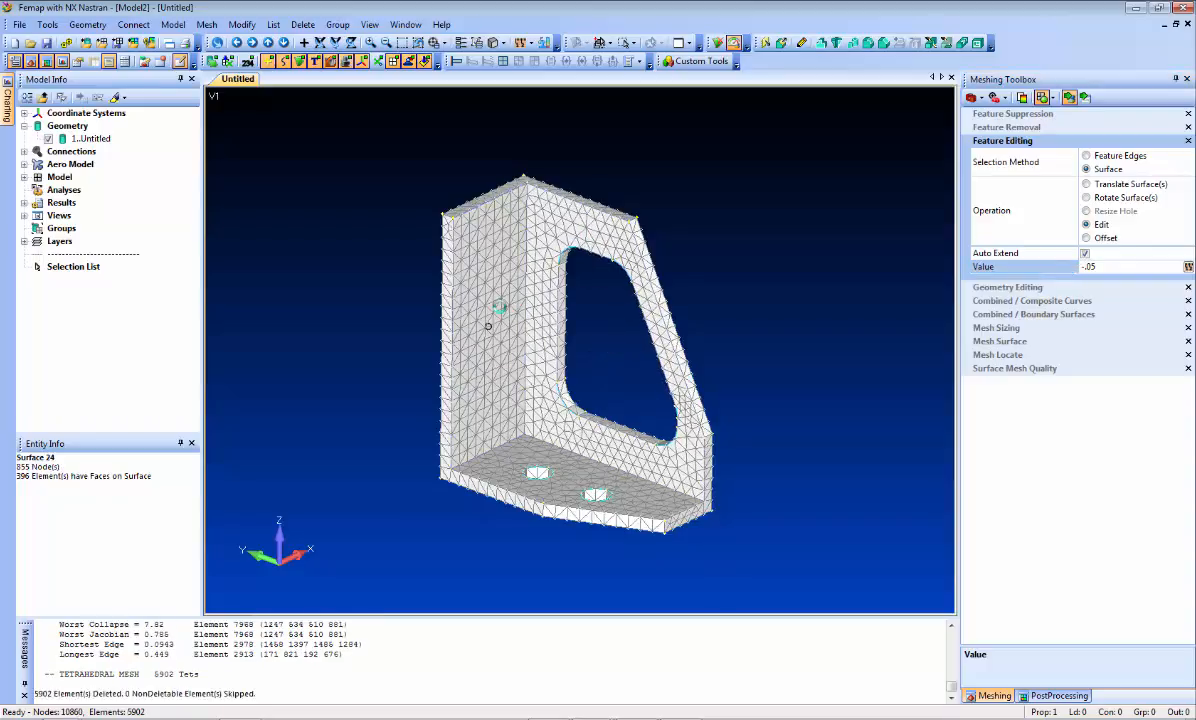